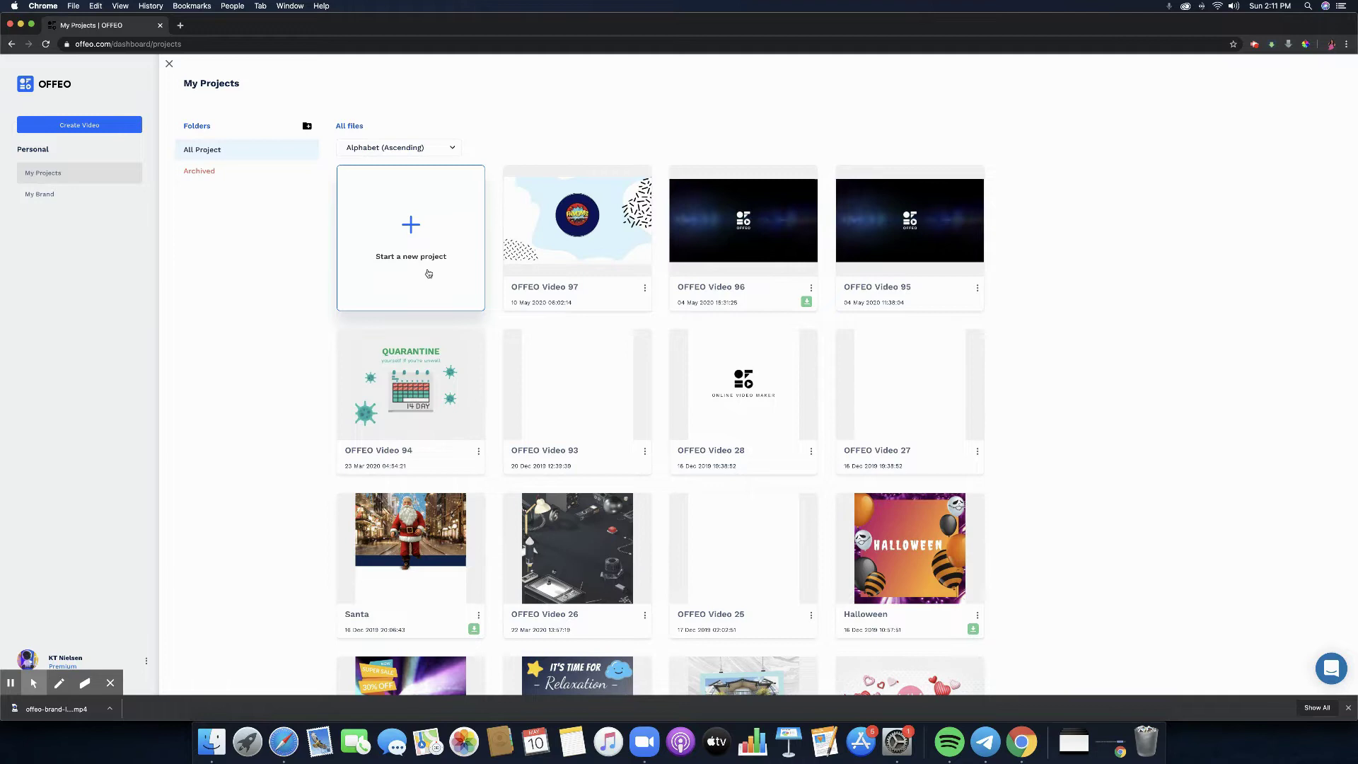
Start a new OFFEO project using the AI-assisted Smart Create option.
left_click(429, 277)
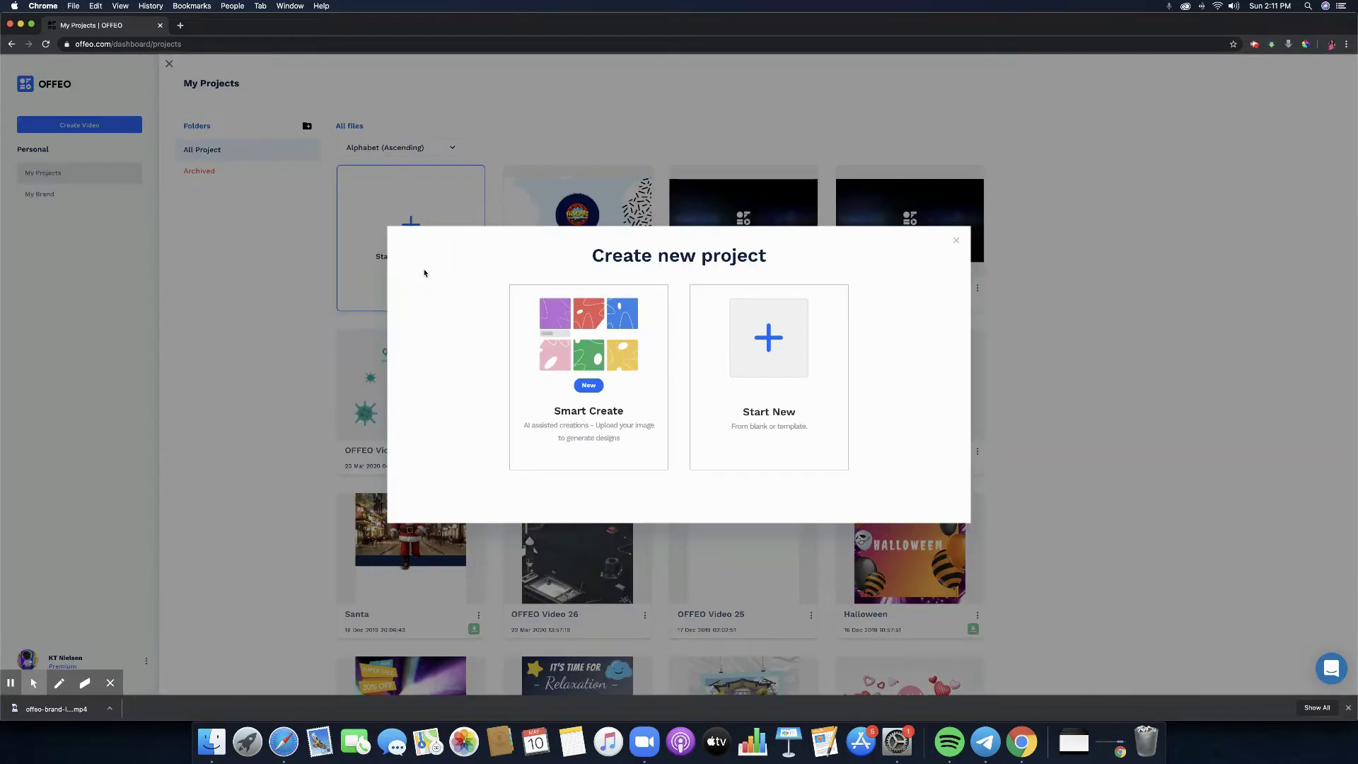
left_click(601, 430)
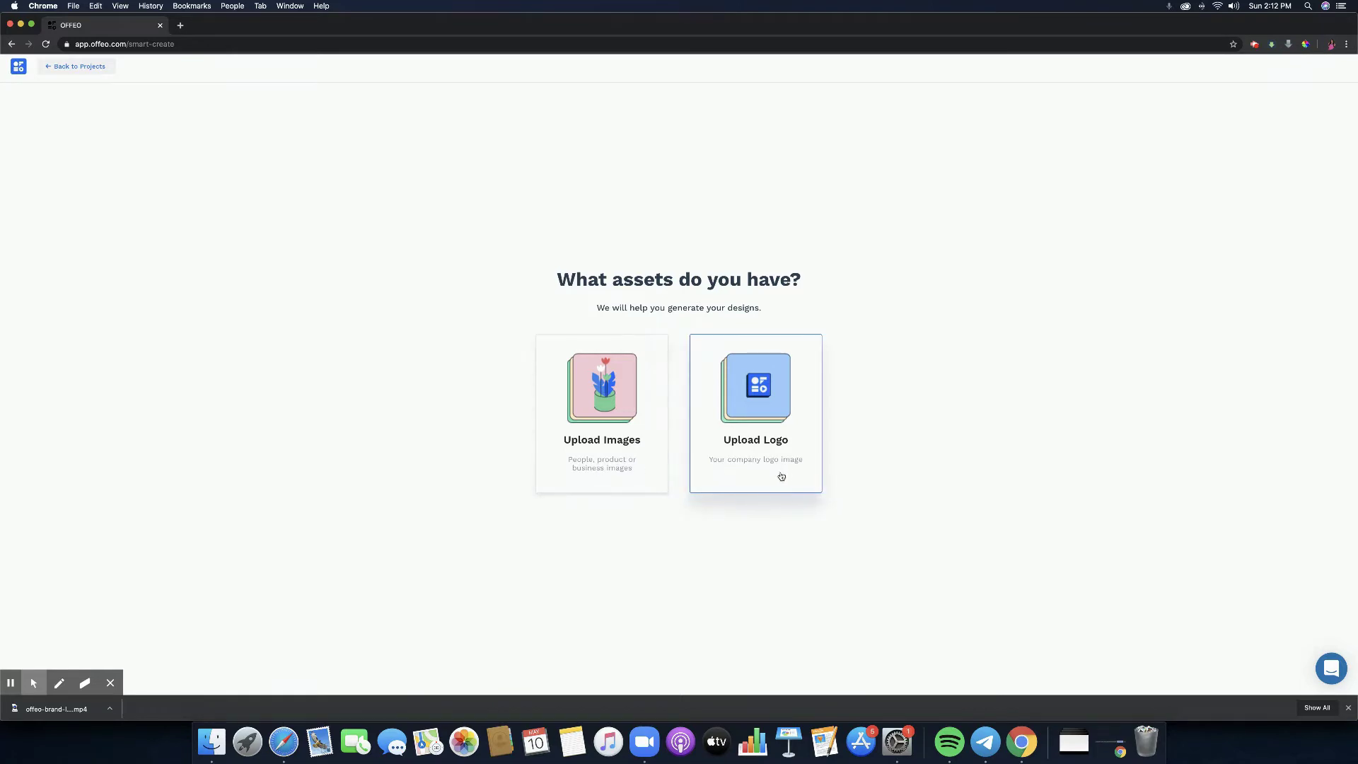
Upload FHMOMS LOGO copy.png to My Brand and select it as the design's logo.
left_click(781, 476)
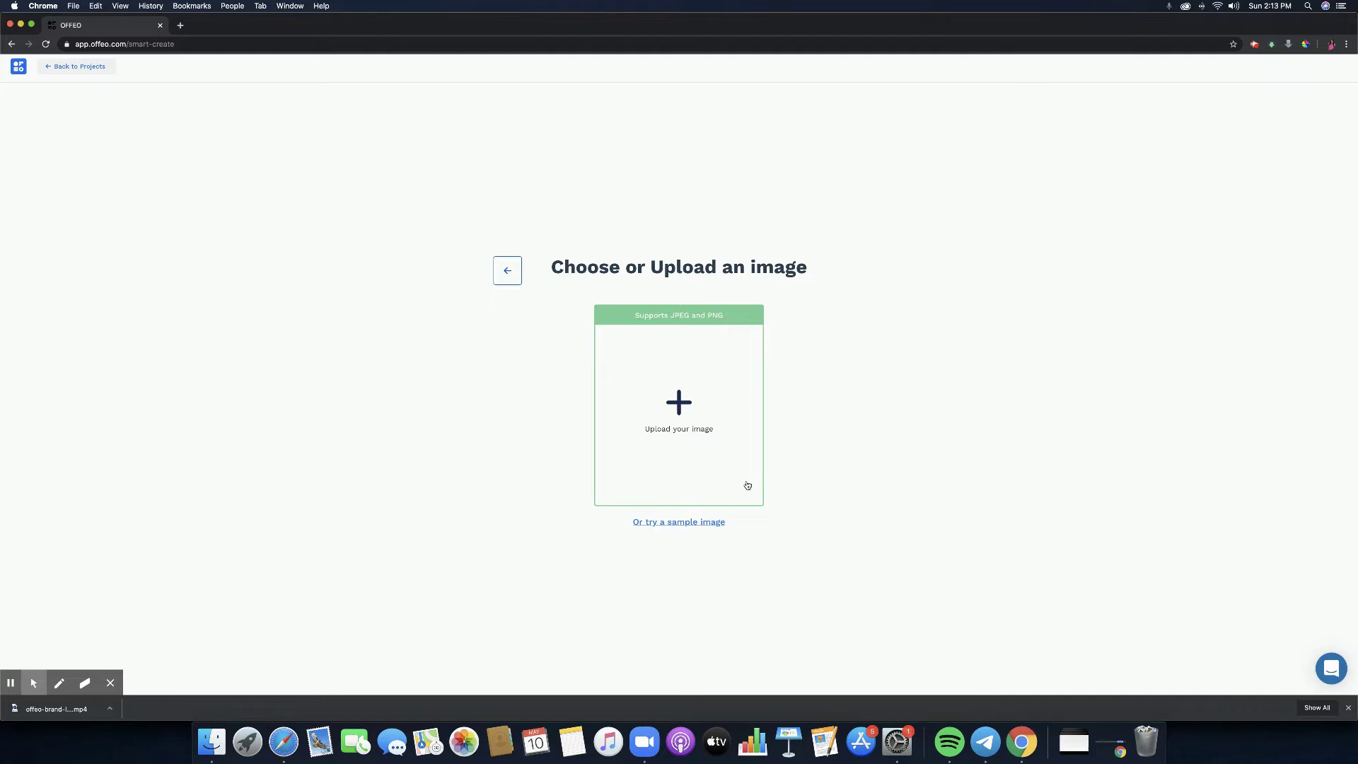
left_click(678, 408)
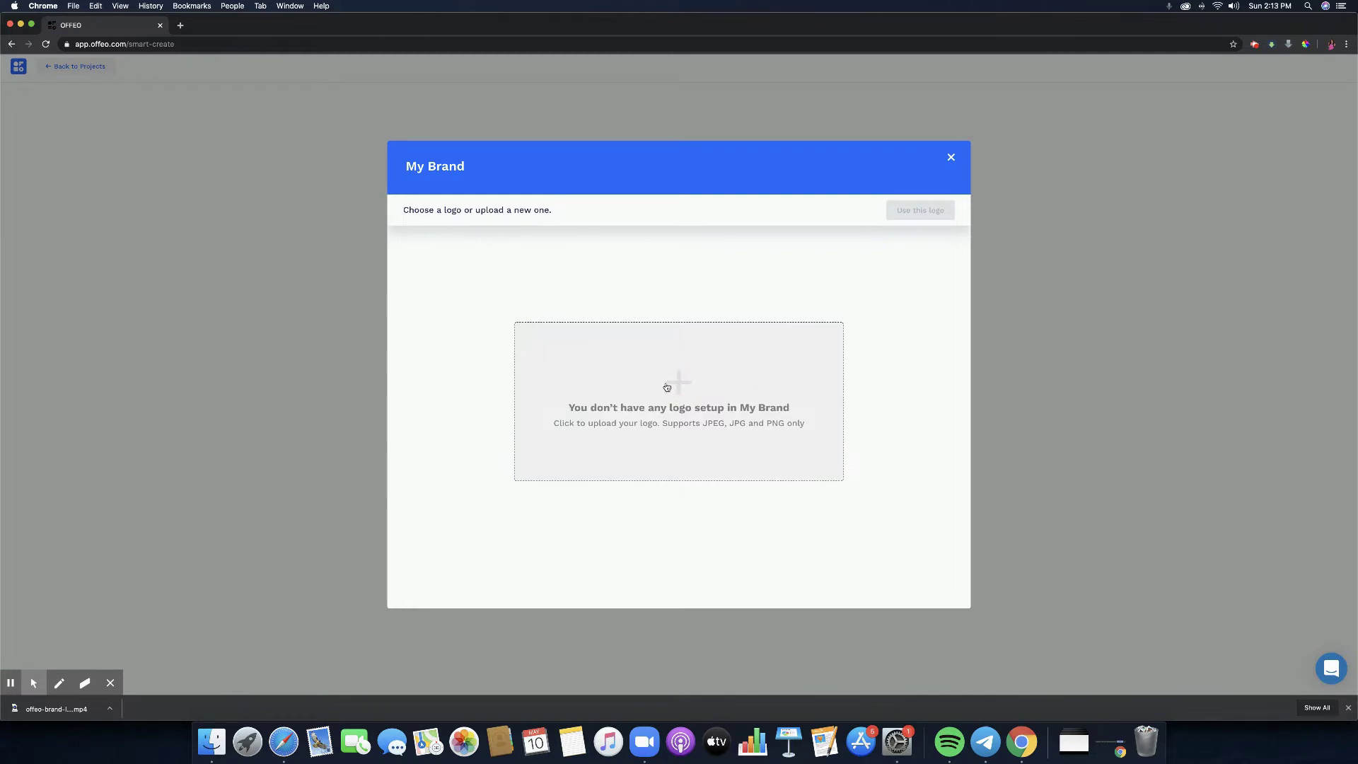
left_click(677, 389)
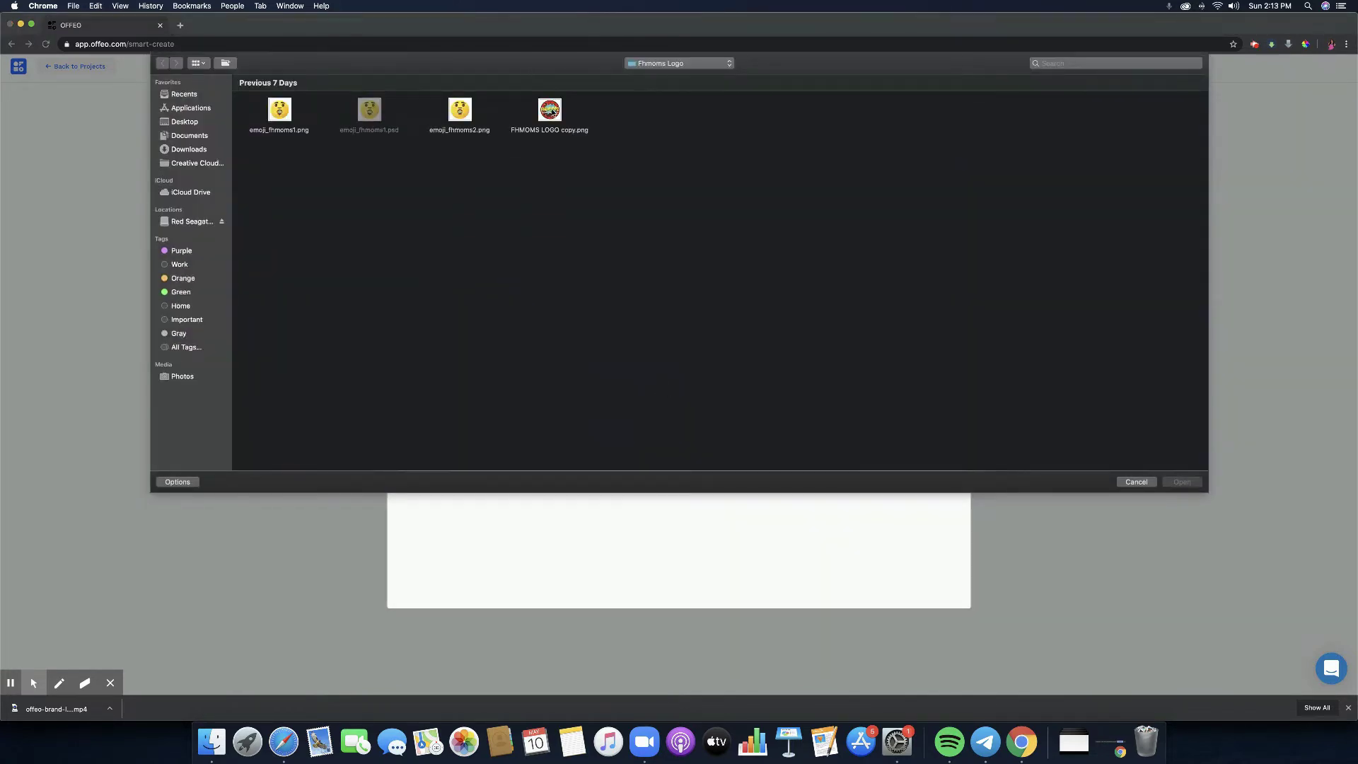
double_click(550, 110)
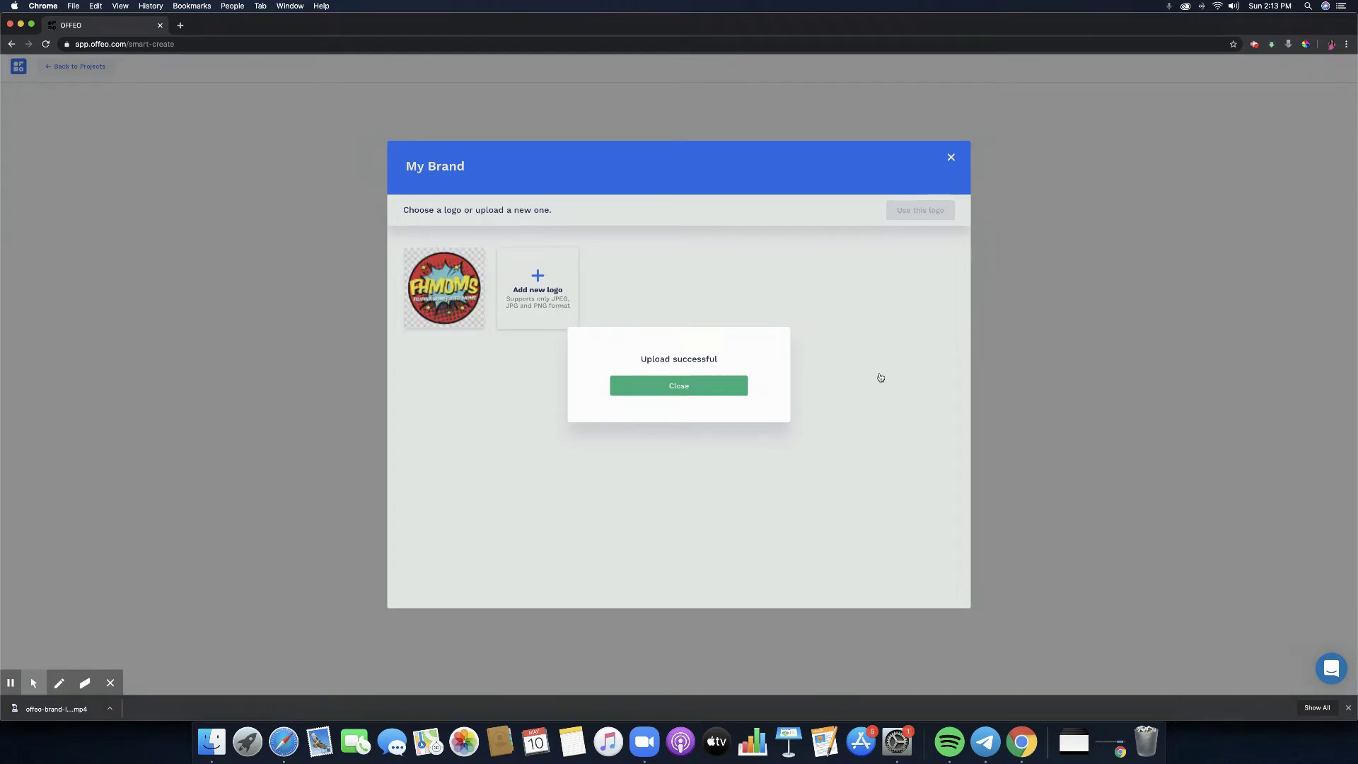
left_click(693, 391)
mouse_move(432, 304)
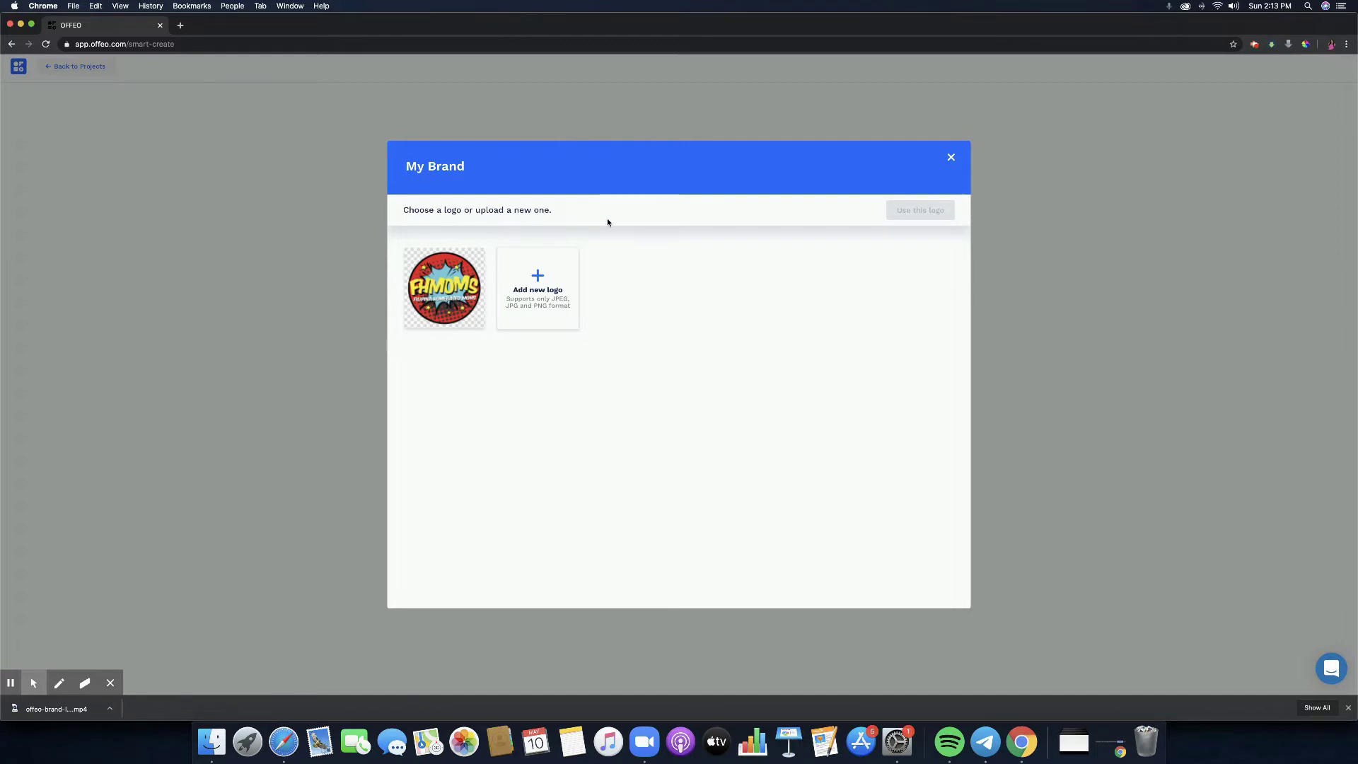
left_click(446, 307)
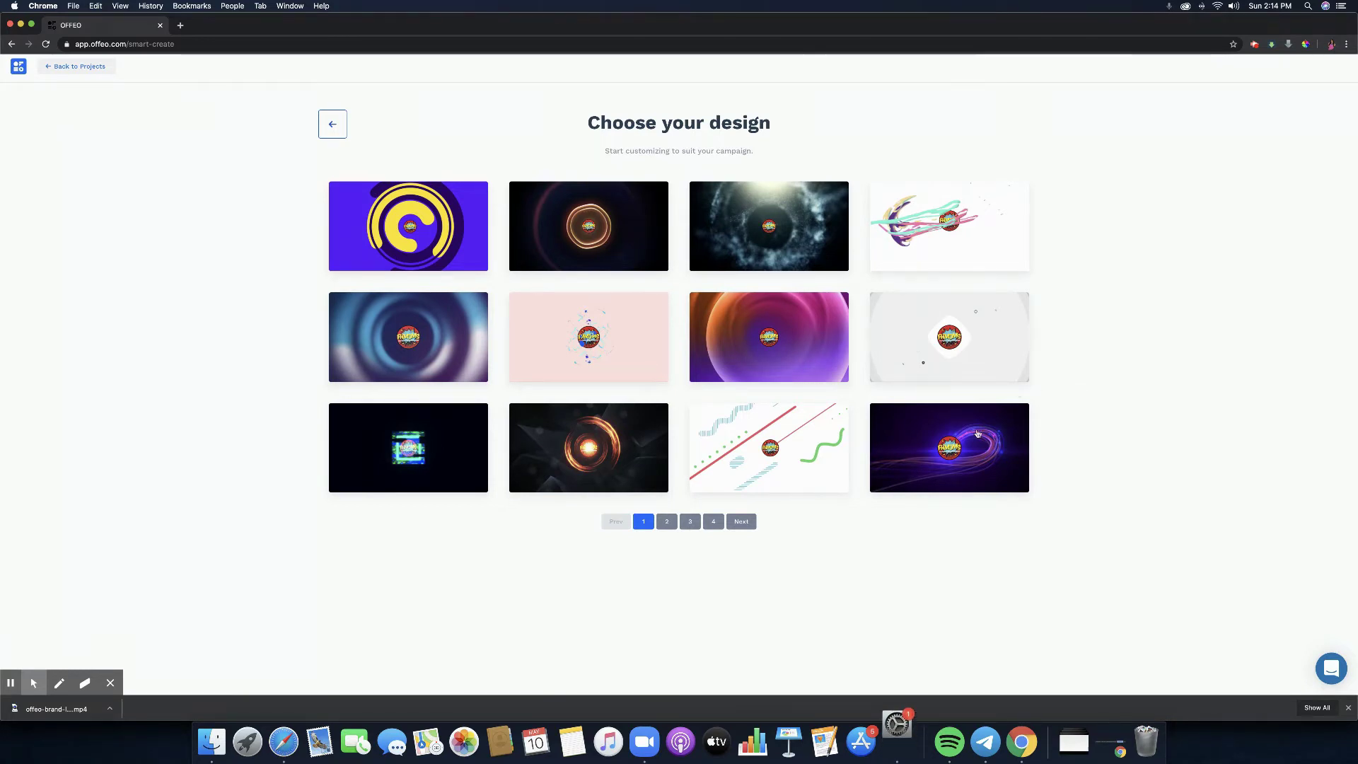
Browse the generated designs and edit the purple light-streak logo design.
mouse_move(963, 491)
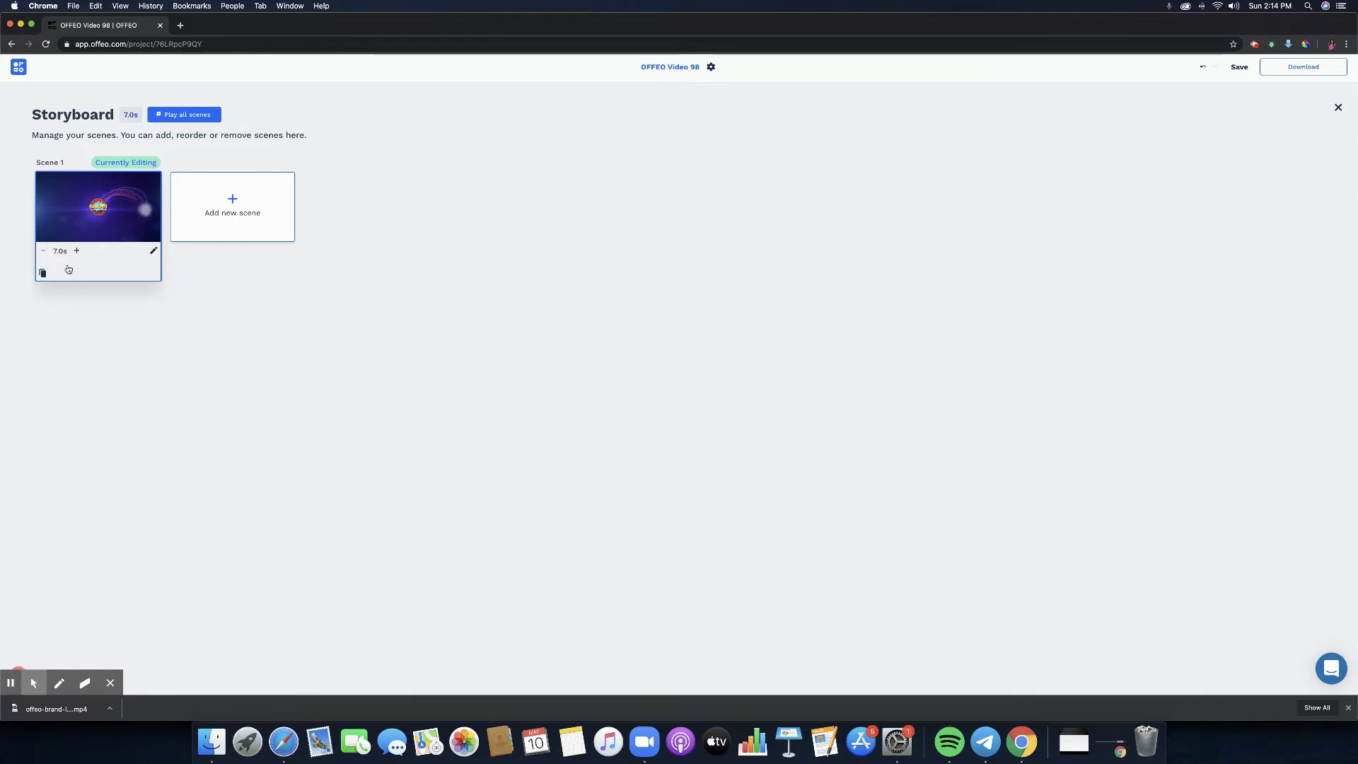
Open Scene 1, play its purple-swirl logo animation, and raise the system volume.
left_click(83, 222)
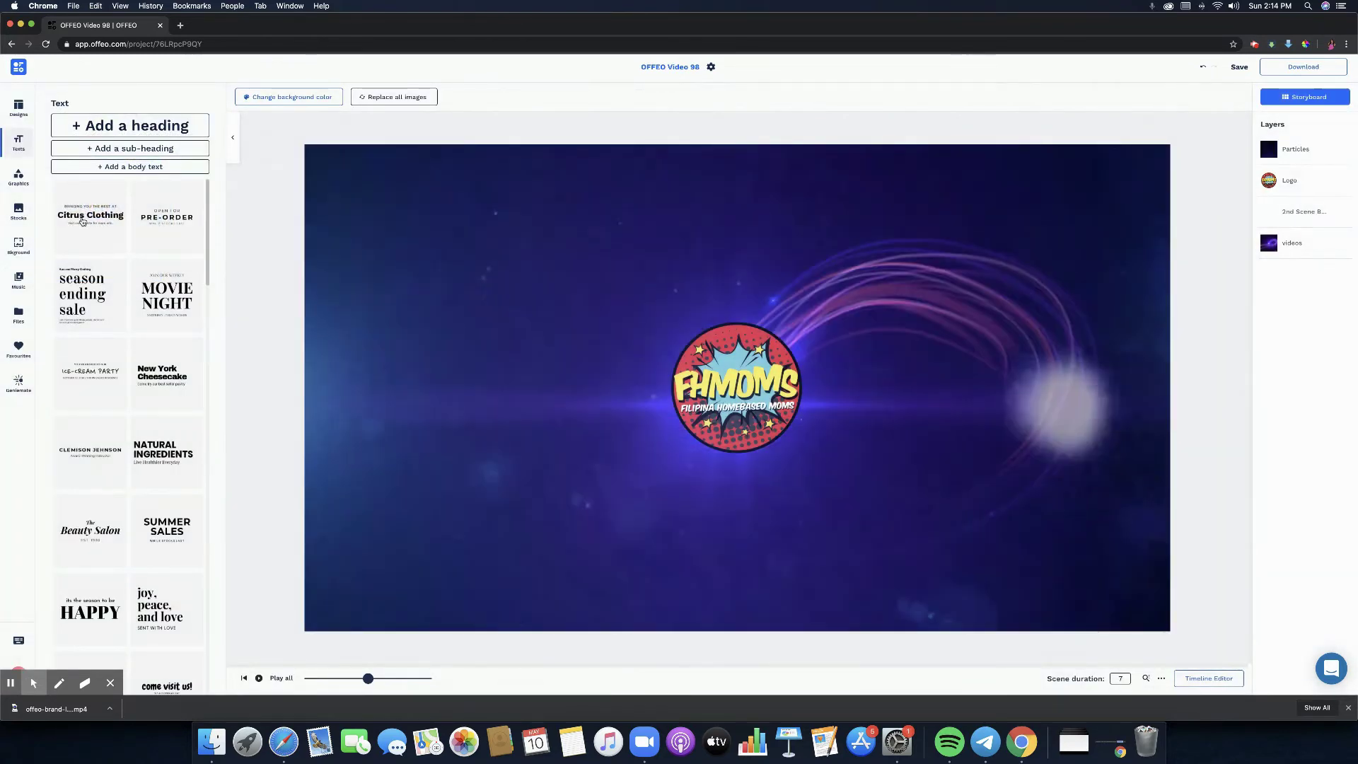
left_click(259, 679)
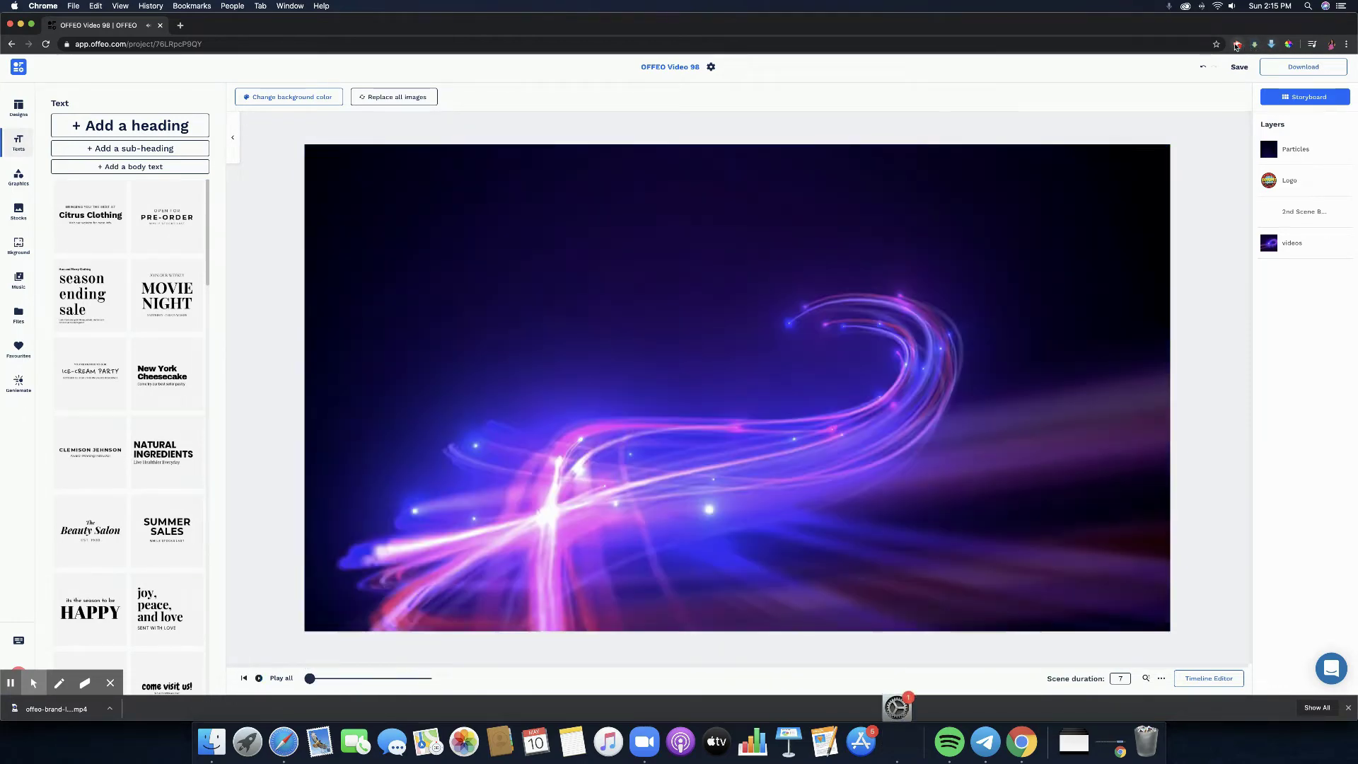
left_click(1237, 9)
left_click_drag(1267, 22, 1314, 22)
left_click(1088, 365)
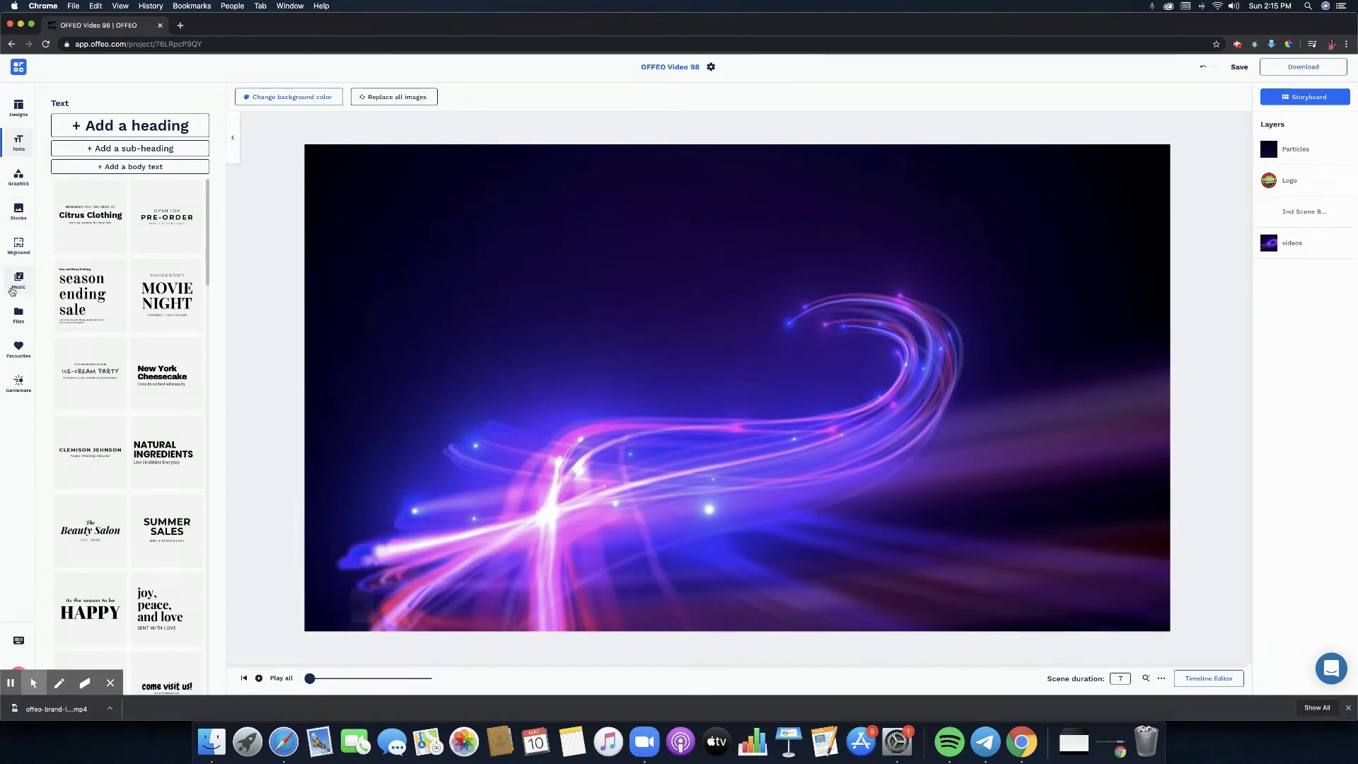
Delete the Highlander Droid background track from the Music panel.
left_click(12, 290)
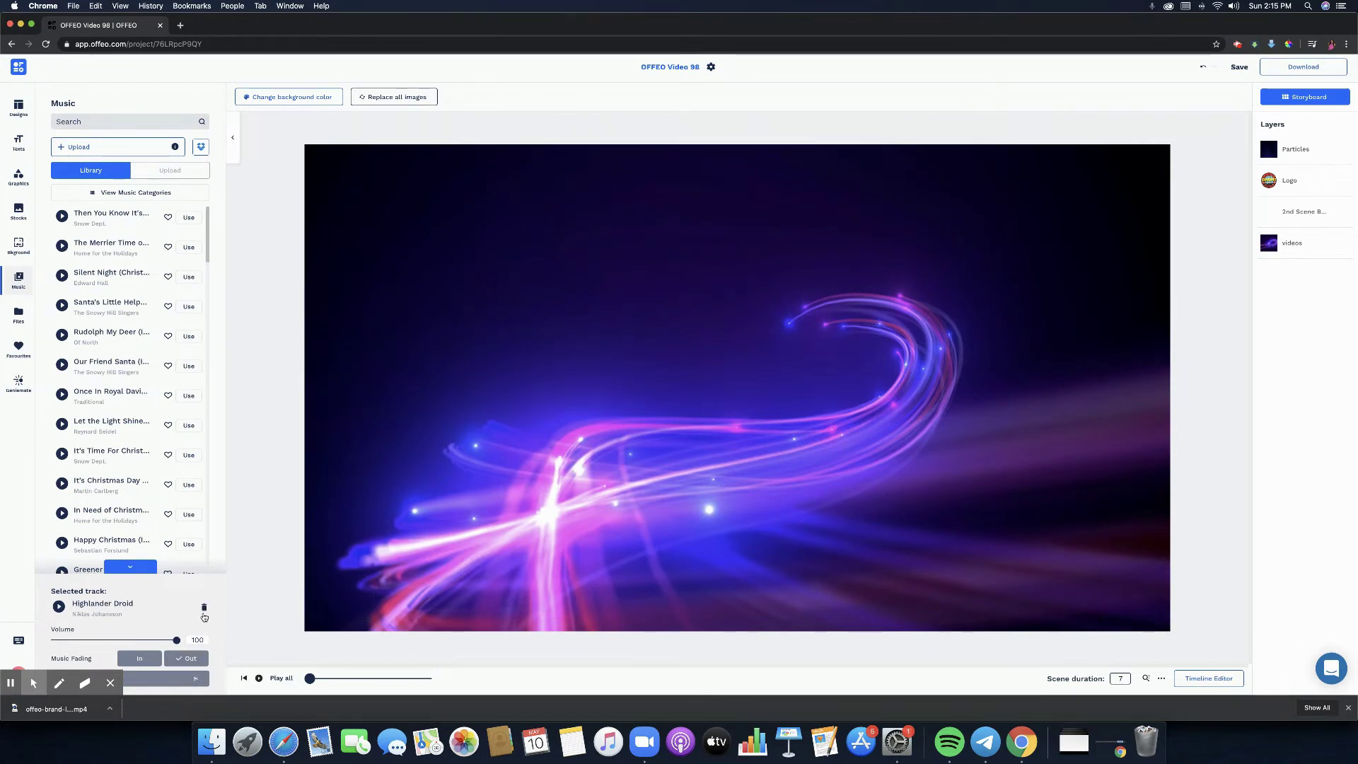
left_click(204, 606)
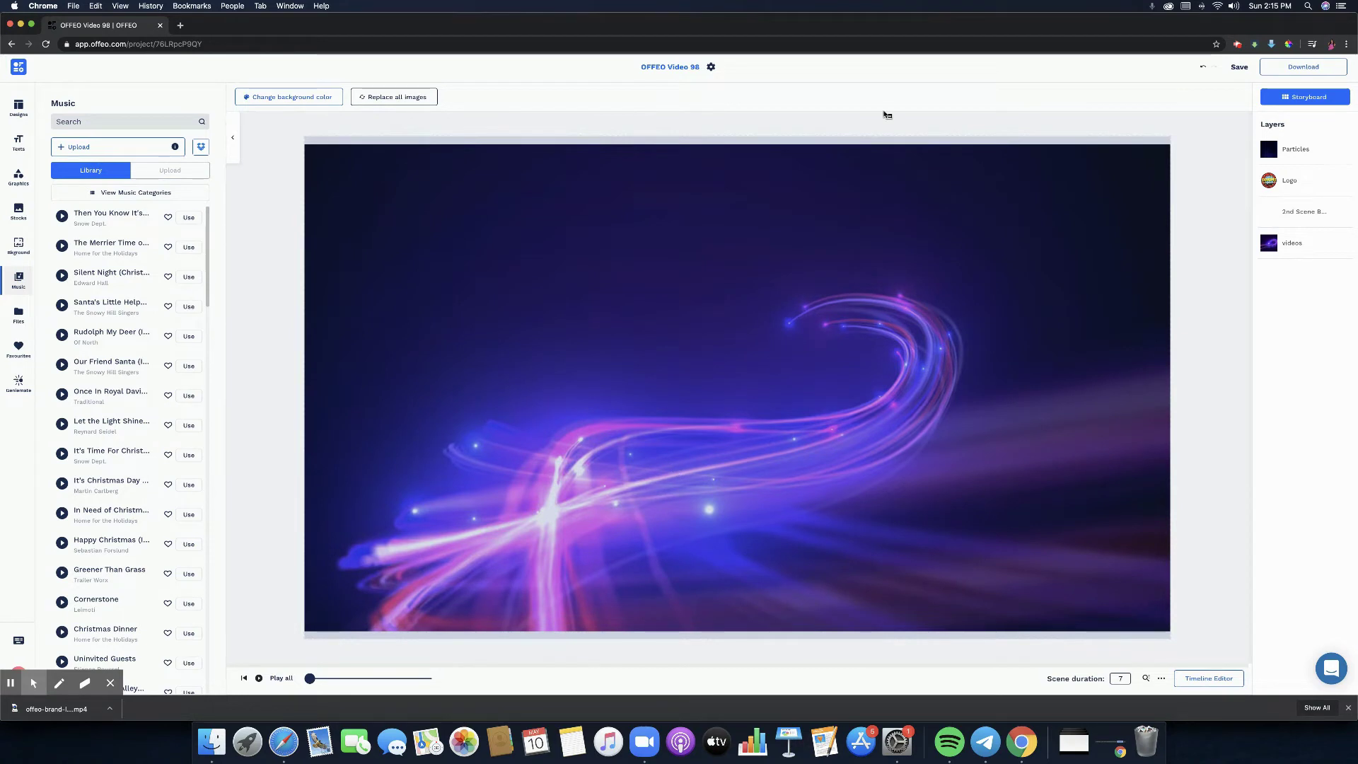
Change the project name to 'Fhmoms Logo Intro' in the project settings.
left_click(710, 67)
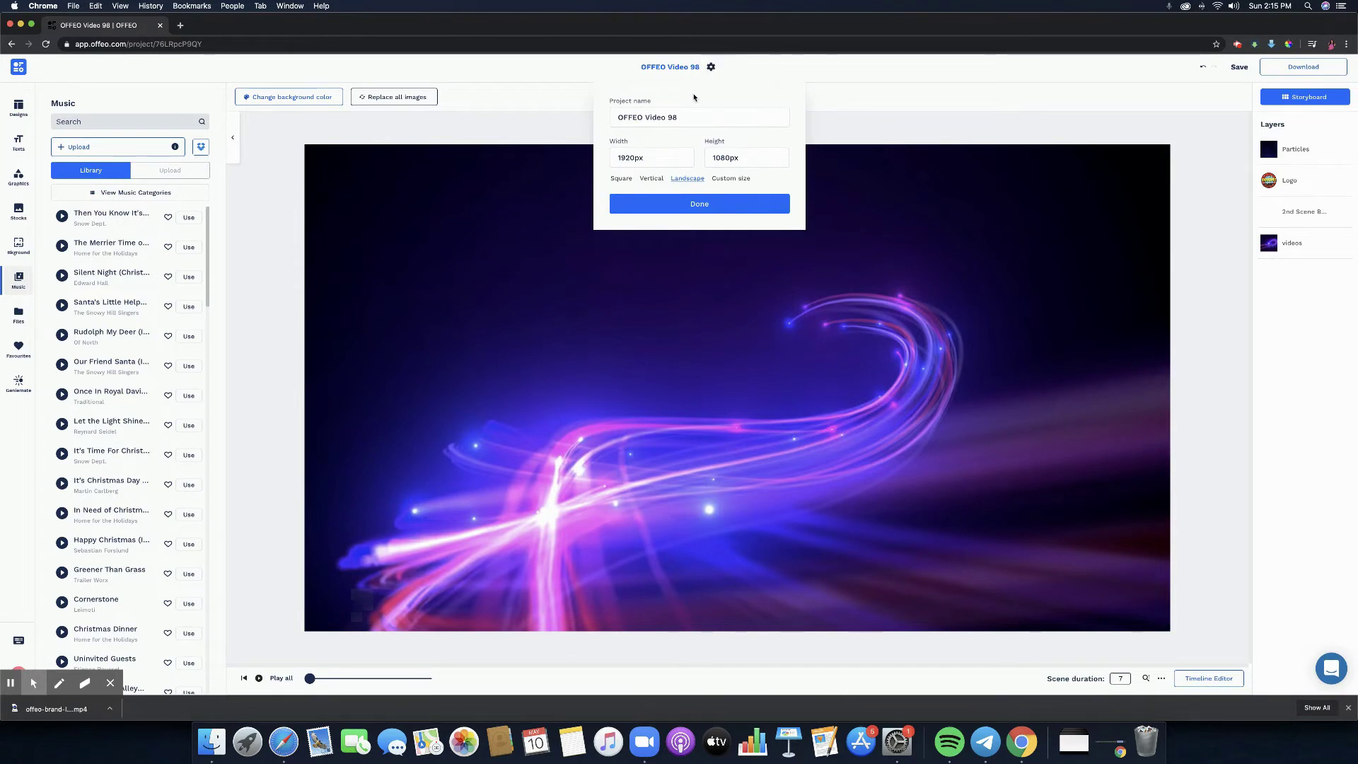
left_click(688, 118)
left_click(570, 116)
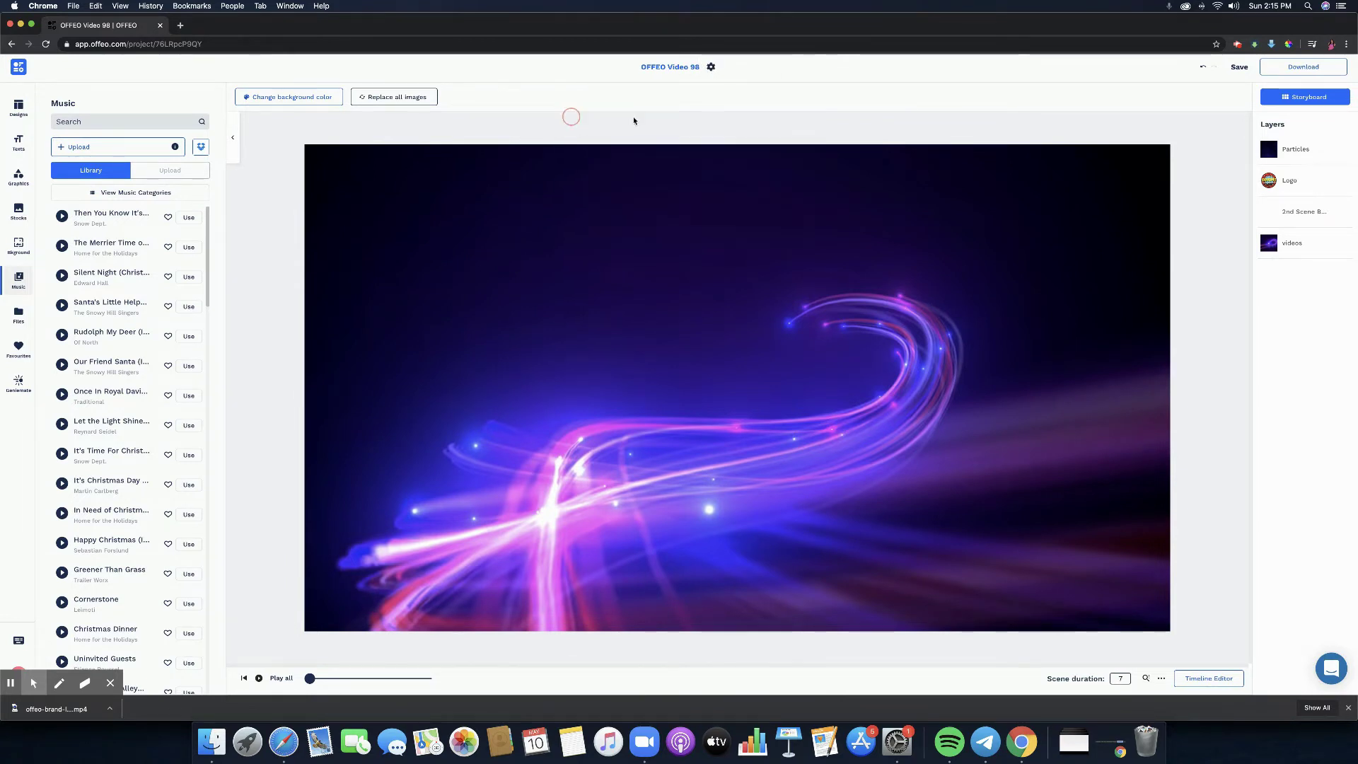
left_click(709, 68)
left_click(676, 117)
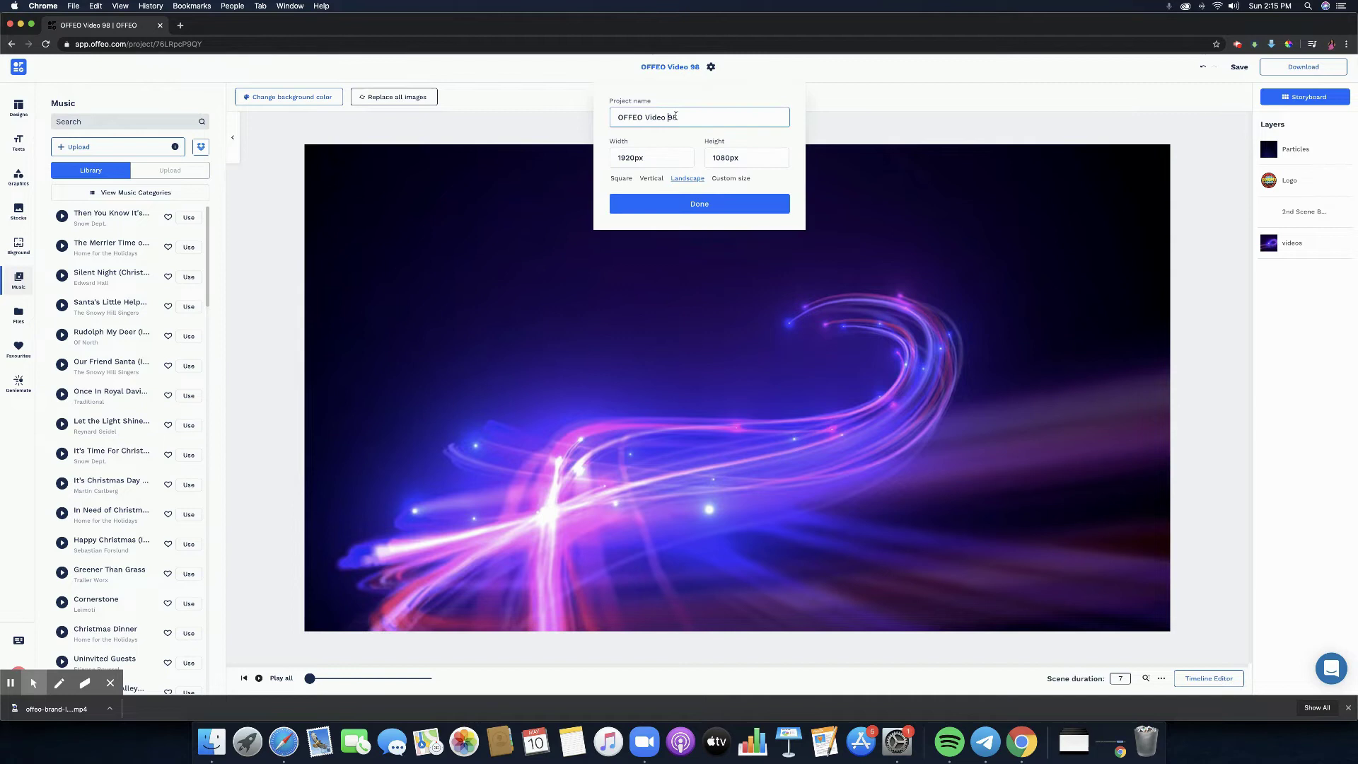
key("BackSpace")
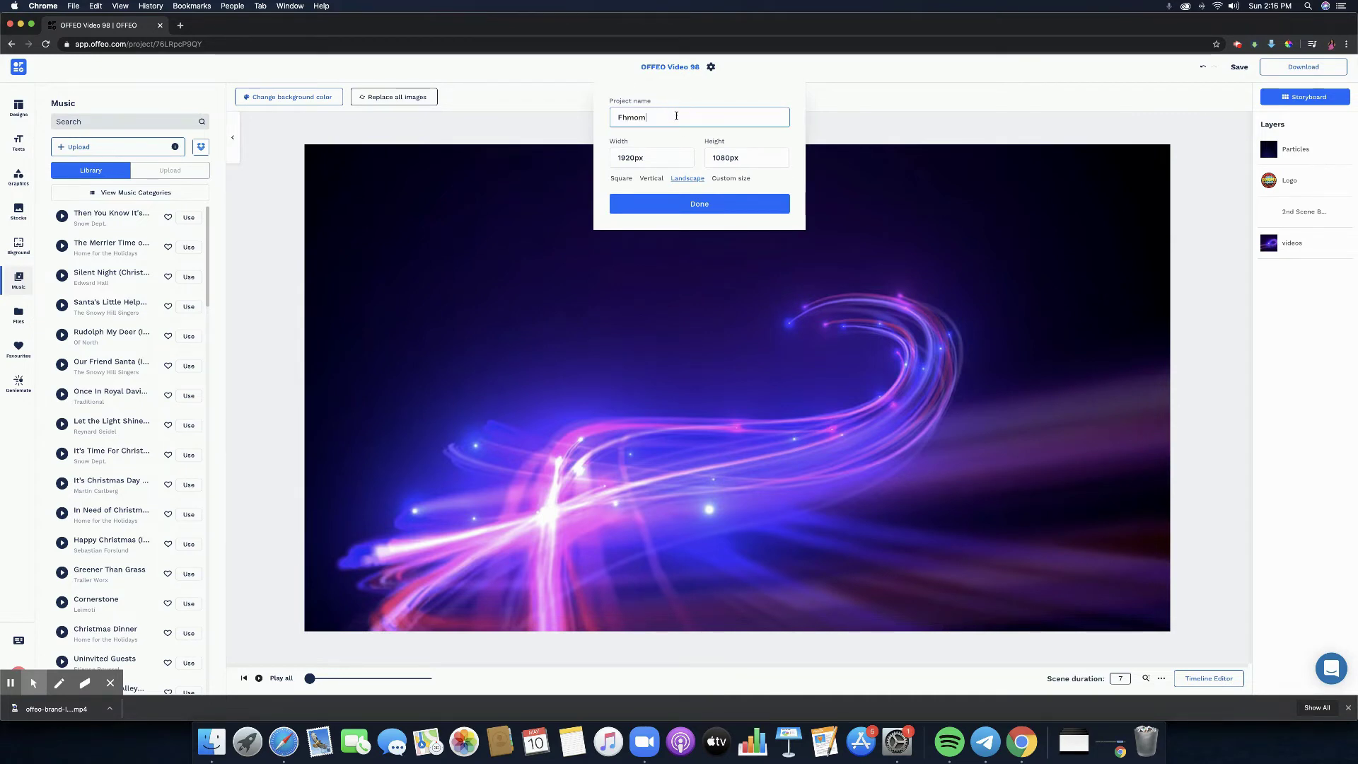
type("Fhmoms Logo Intr")
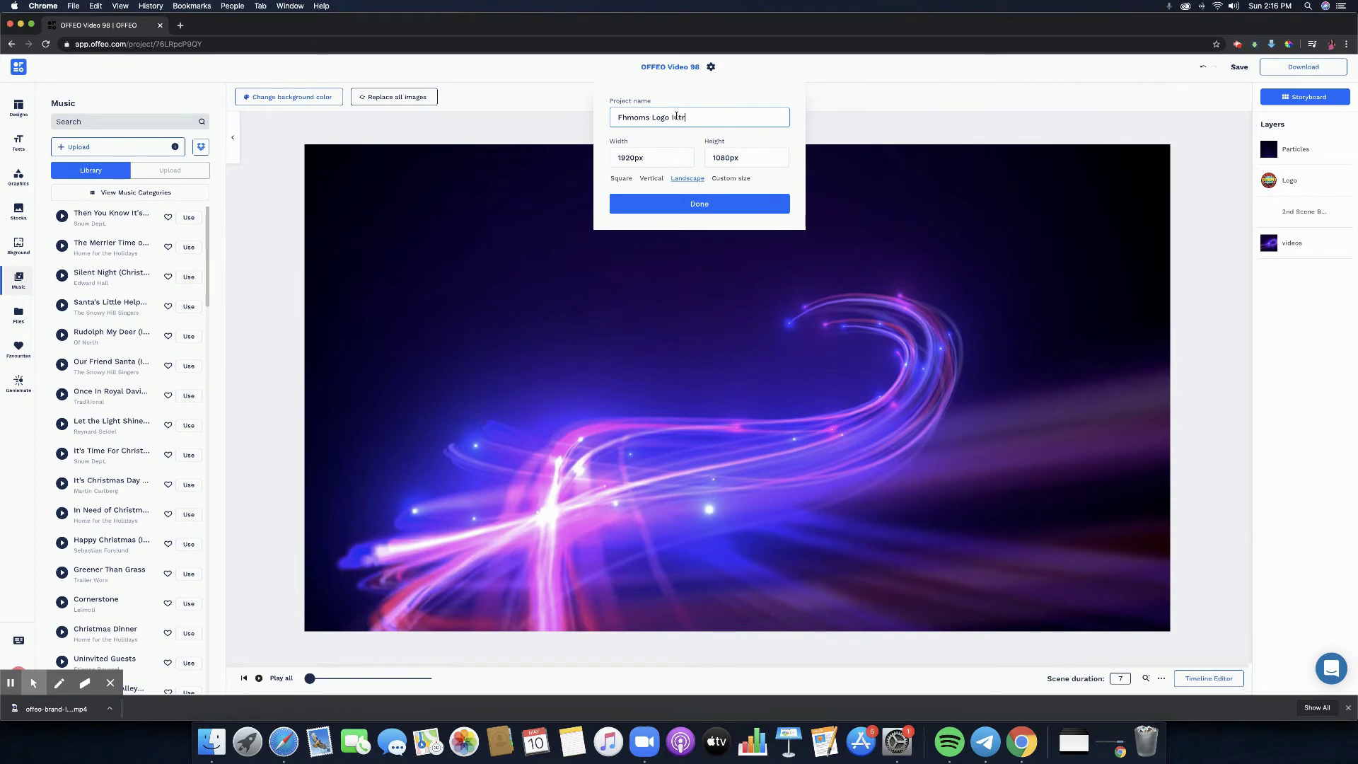
type("o")
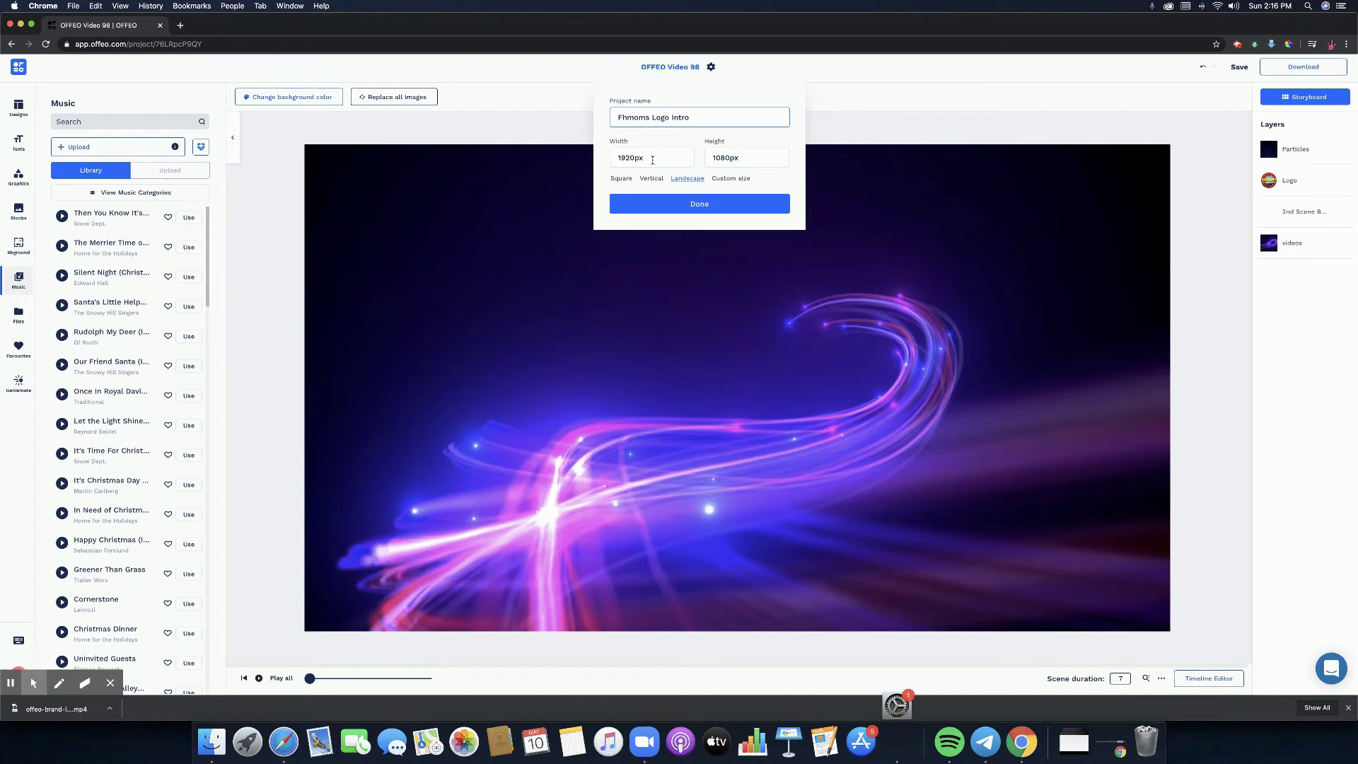
left_click(717, 205)
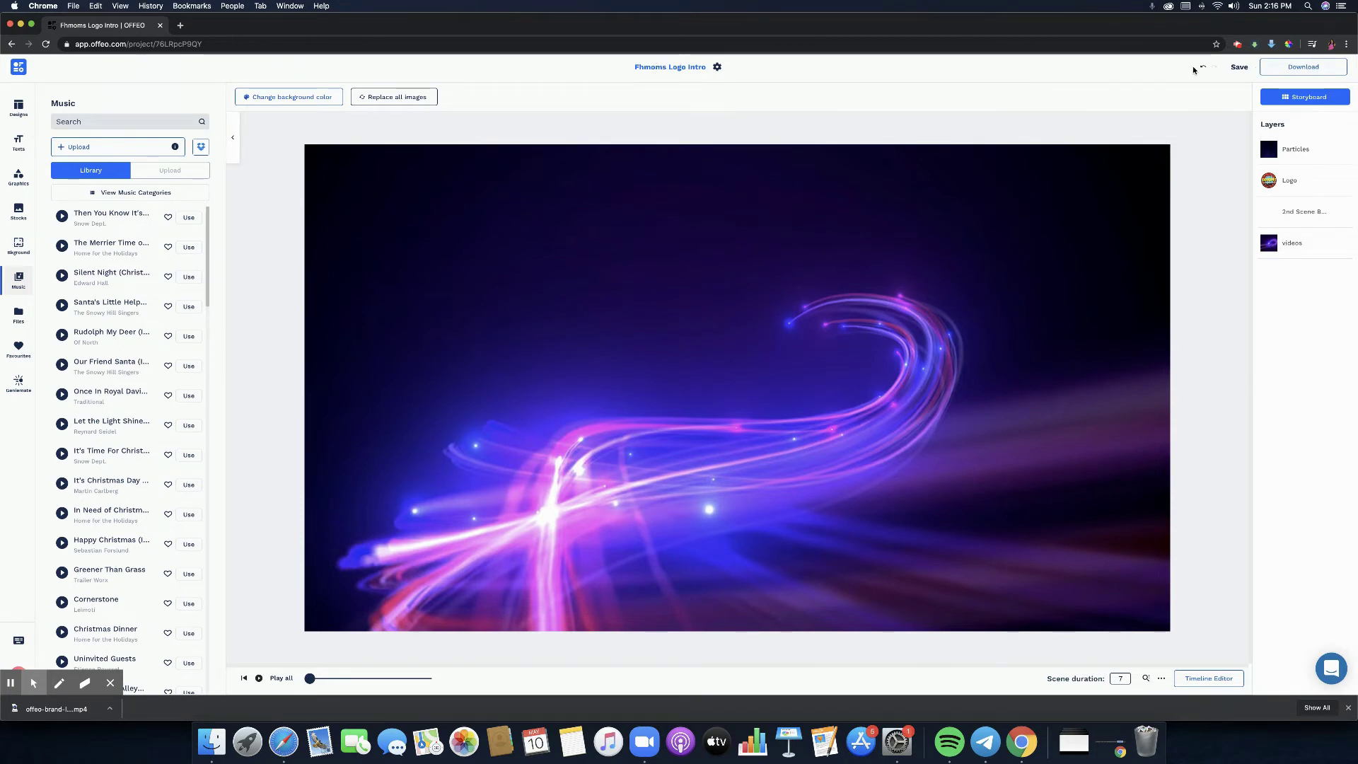
Save the project and export it as a High quality MP4 render.
left_click(1236, 71)
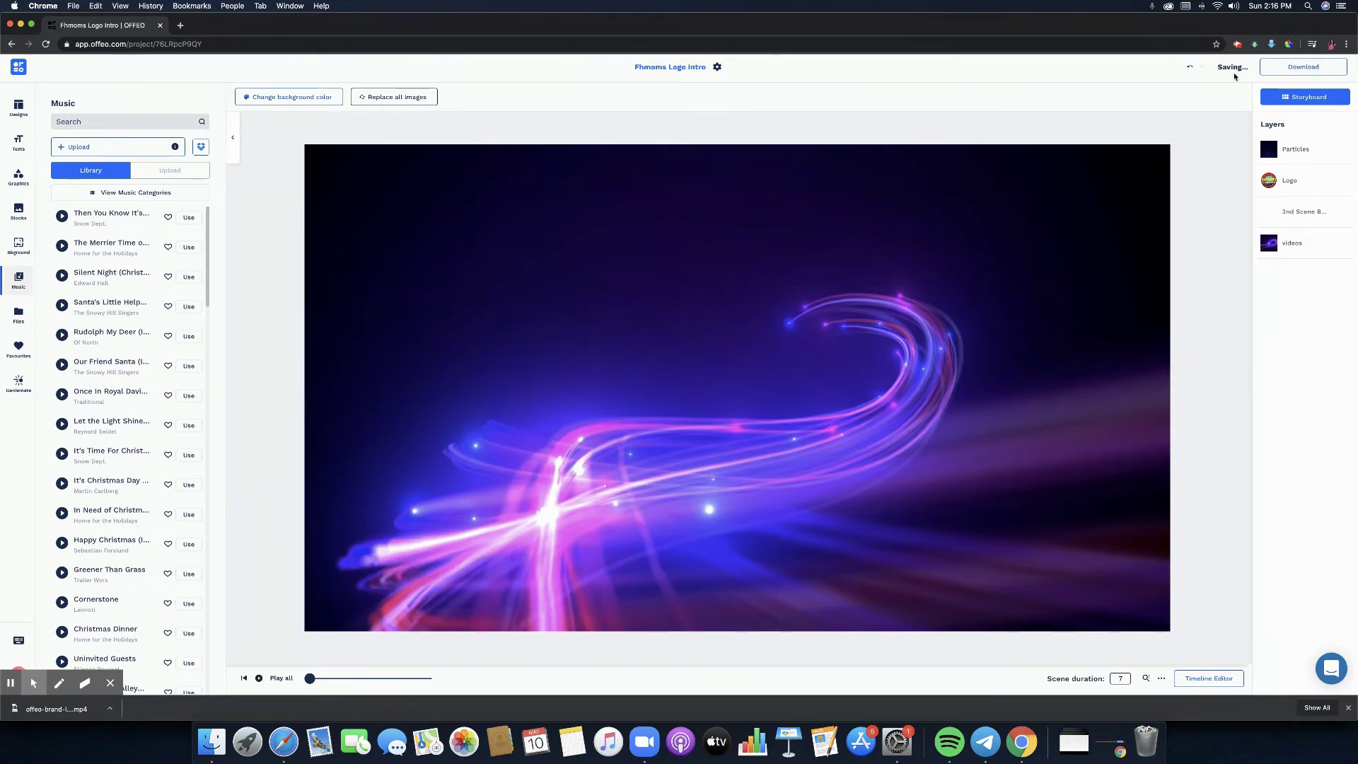
left_click(1301, 69)
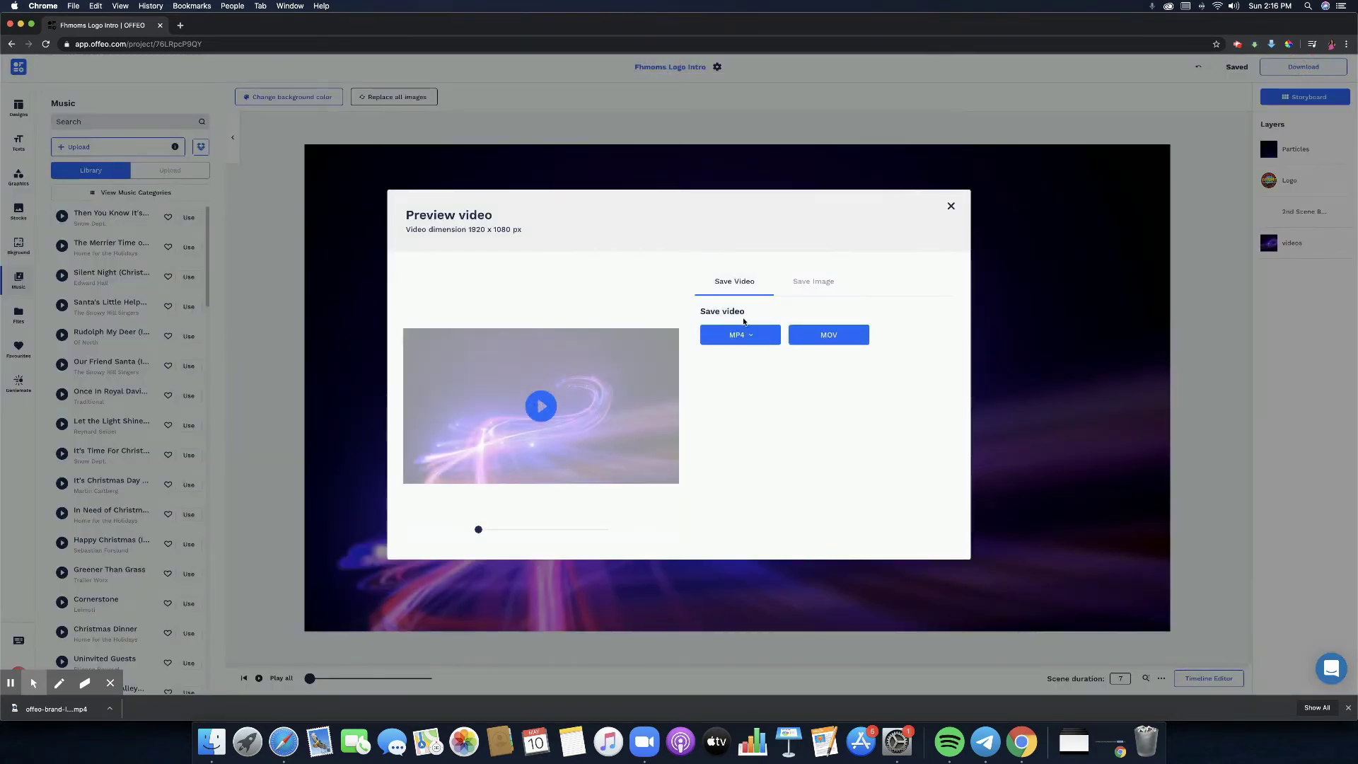
left_click(746, 335)
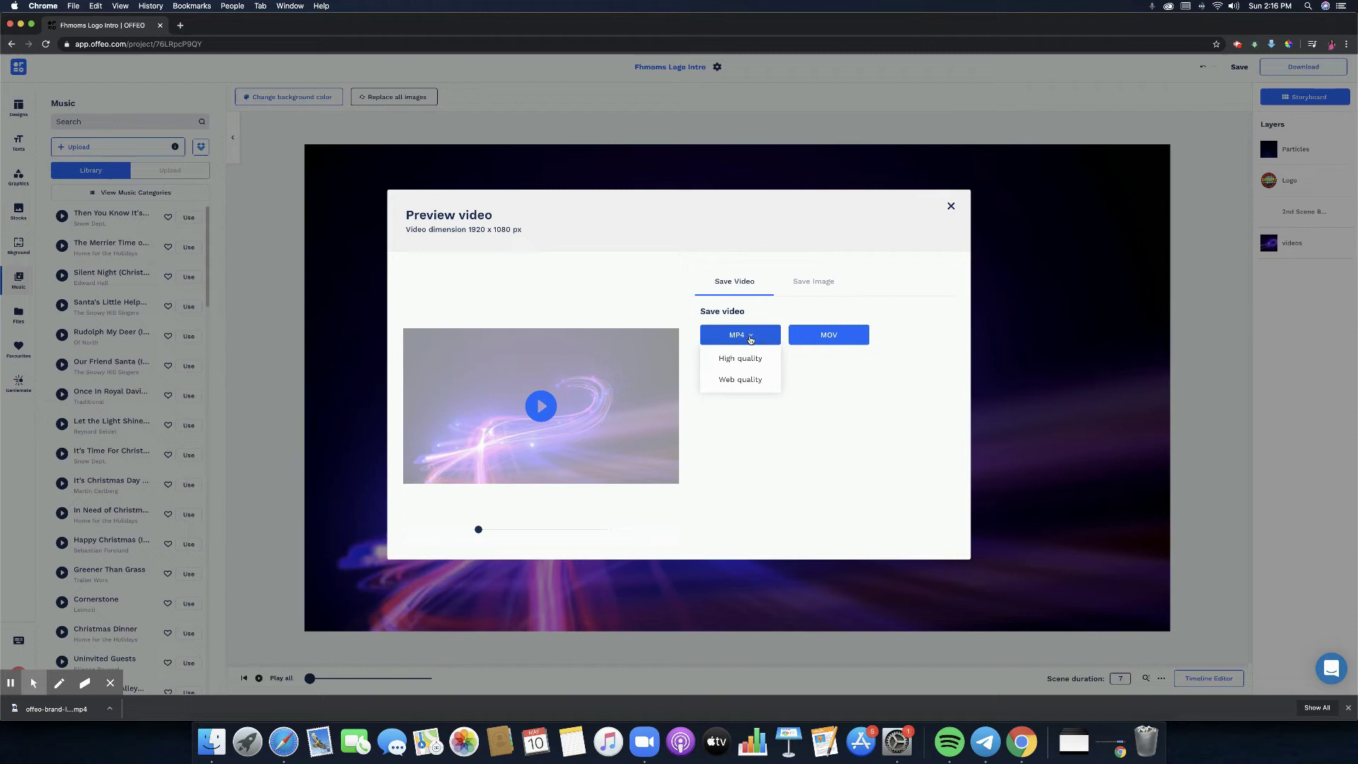
left_click(750, 359)
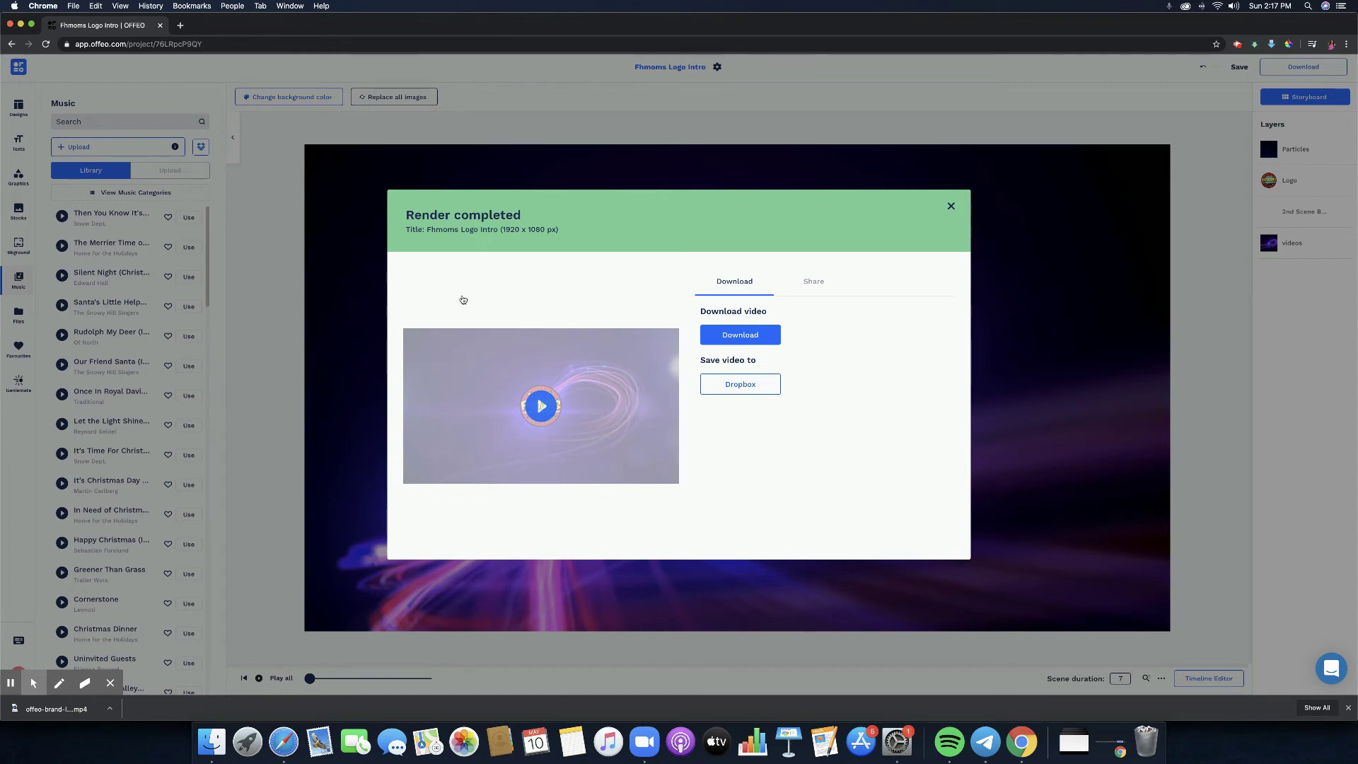
Download the rendered video and open offeo-fhmoms-logo-intro.mp4 from the Downloads stack.
left_click(776, 338)
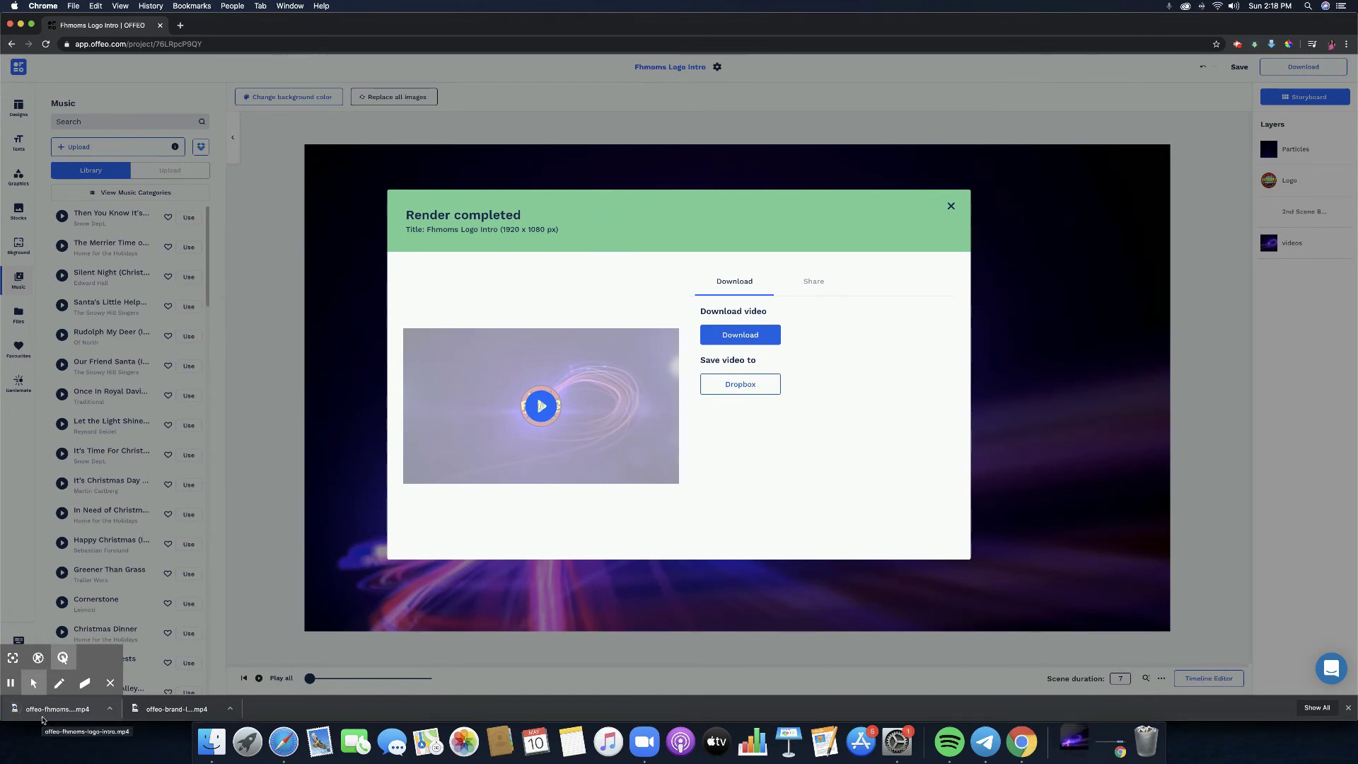
left_click(1074, 740)
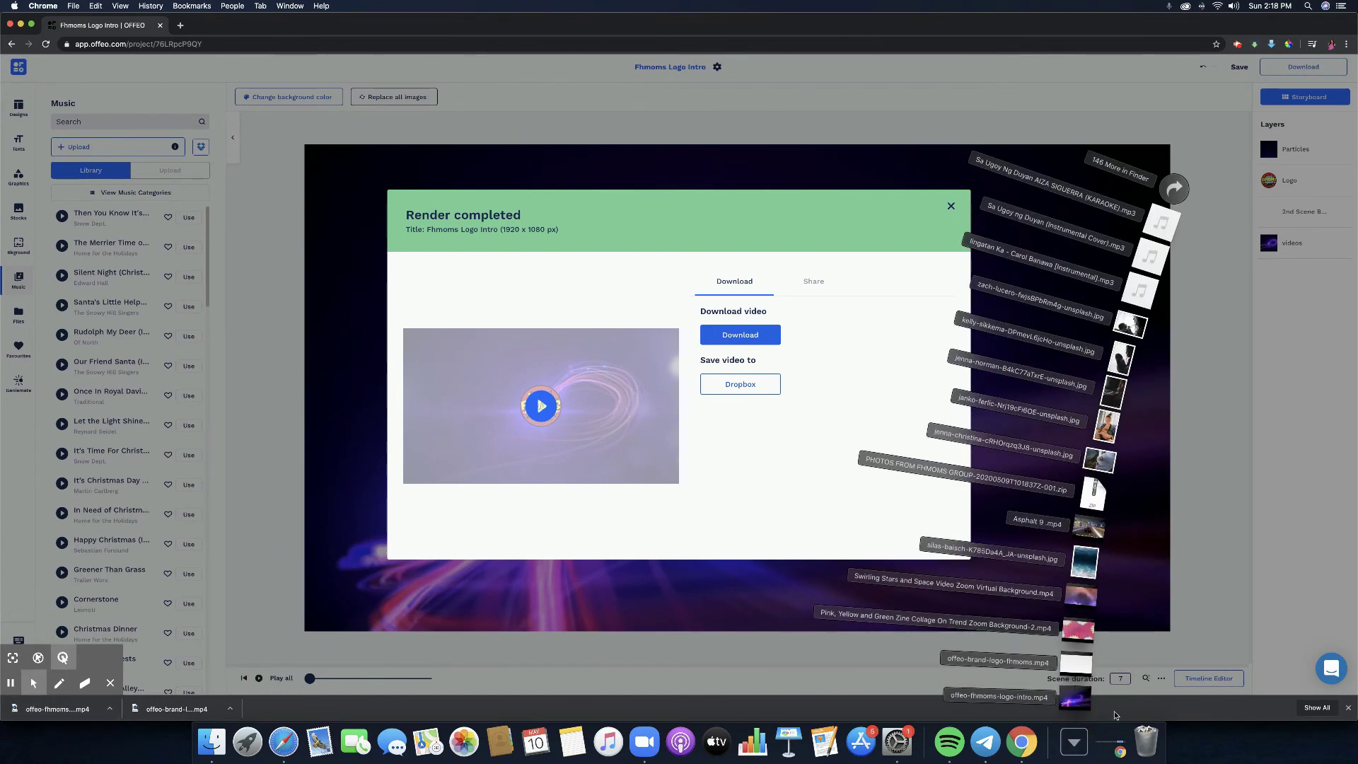
left_click(1075, 697)
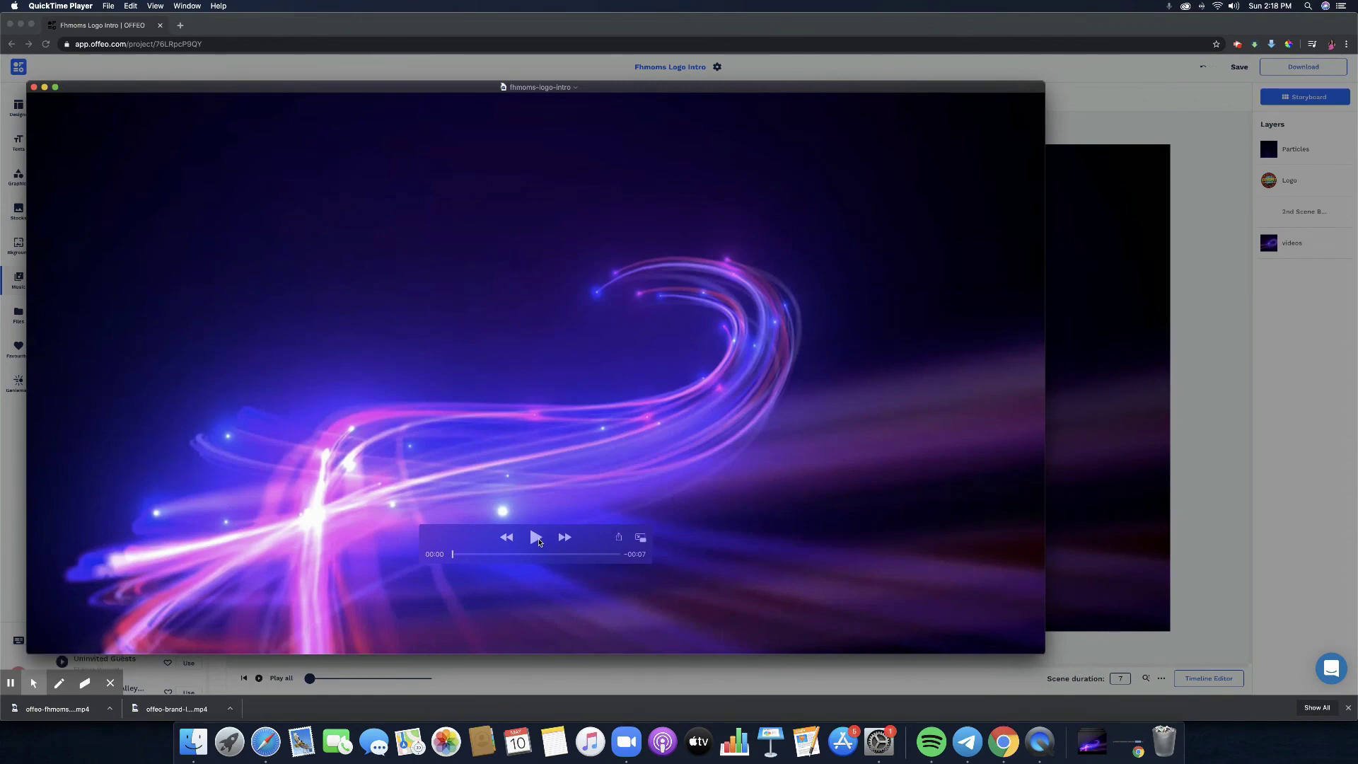
Play the 7-second intro to the FHMOMS logo, then close QuickTime Player.
left_click(537, 539)
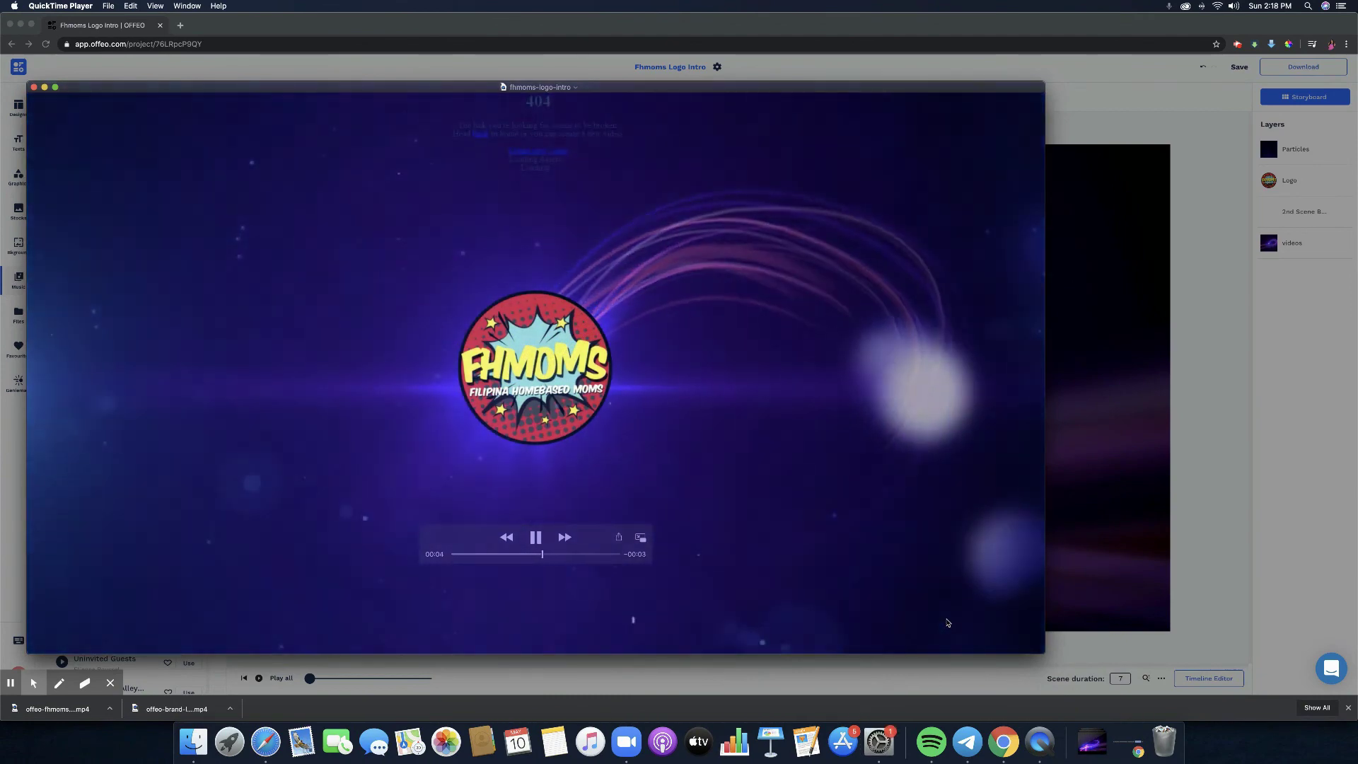
left_click(34, 88)
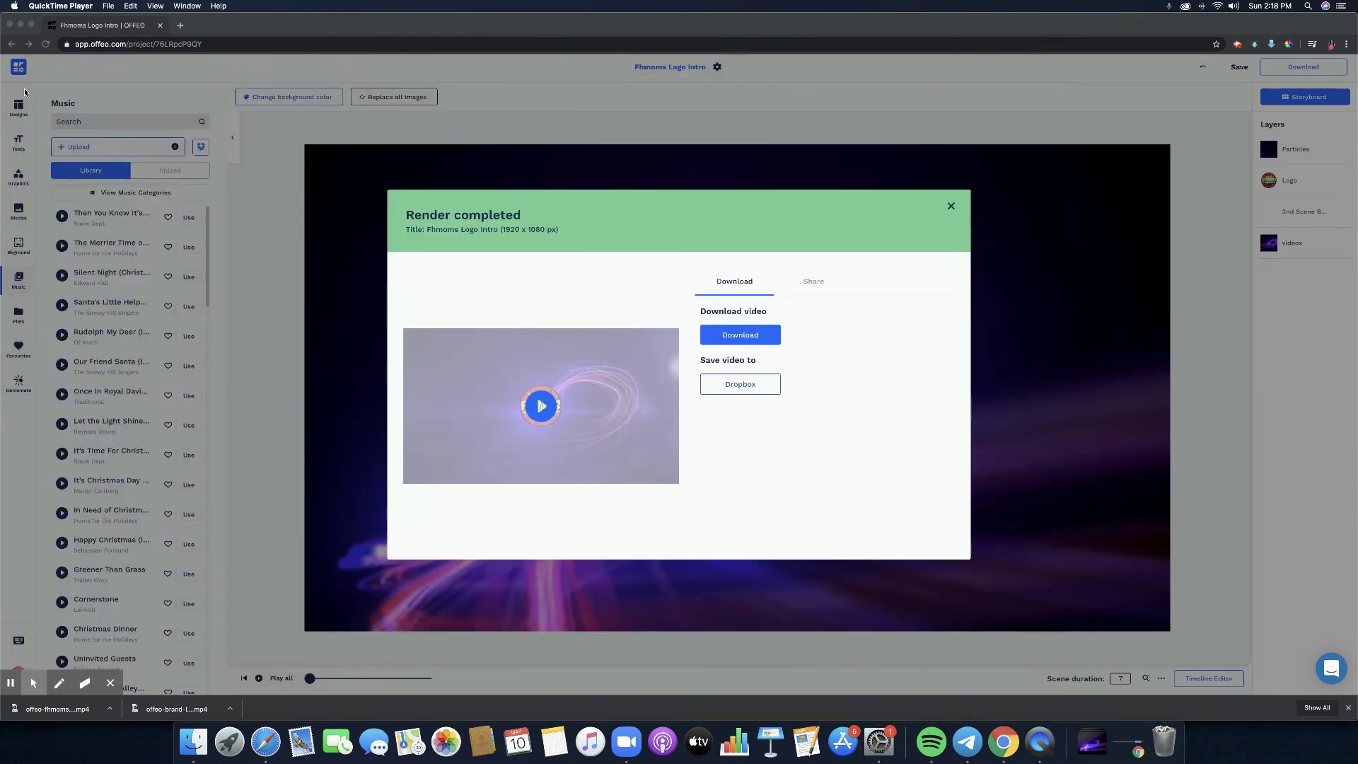
Close the Render completed dialog and go back to the My Projects dashboard.
left_click(951, 207)
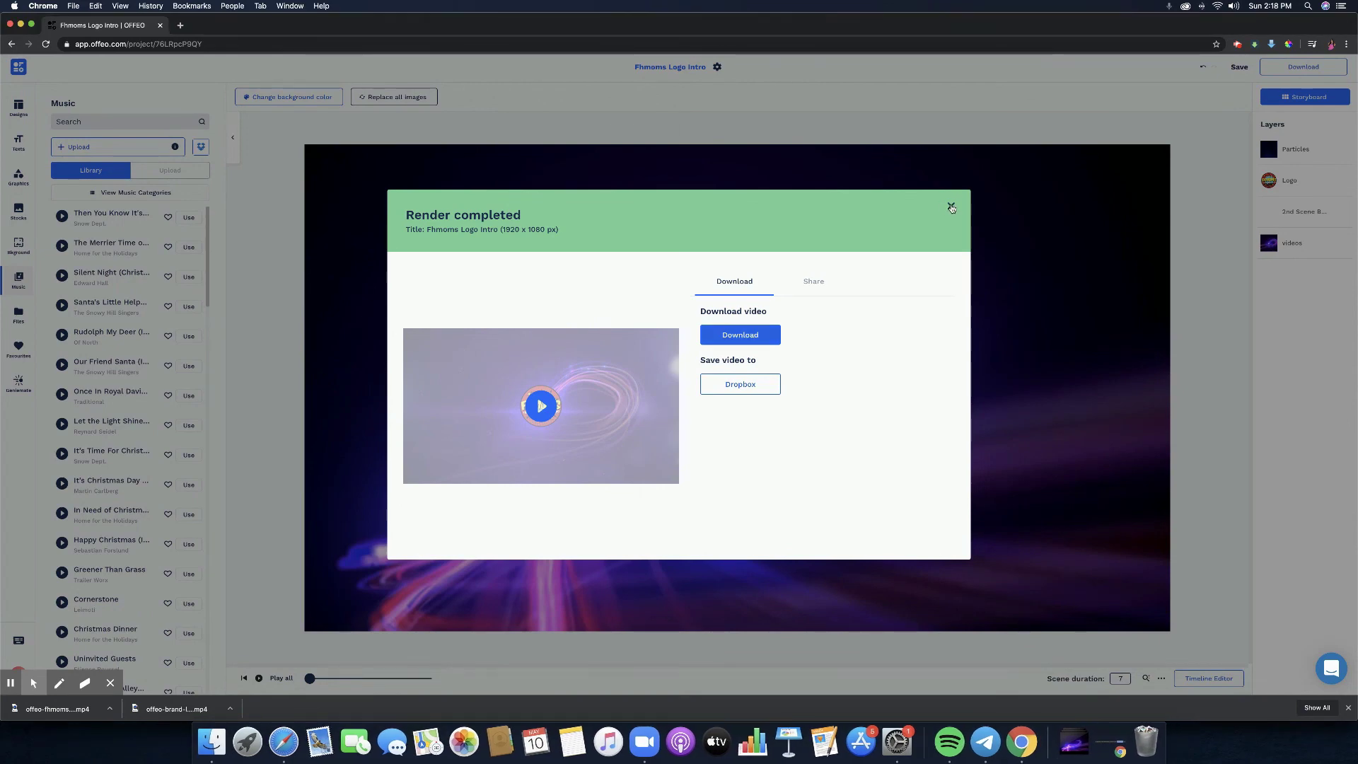
left_click(951, 208)
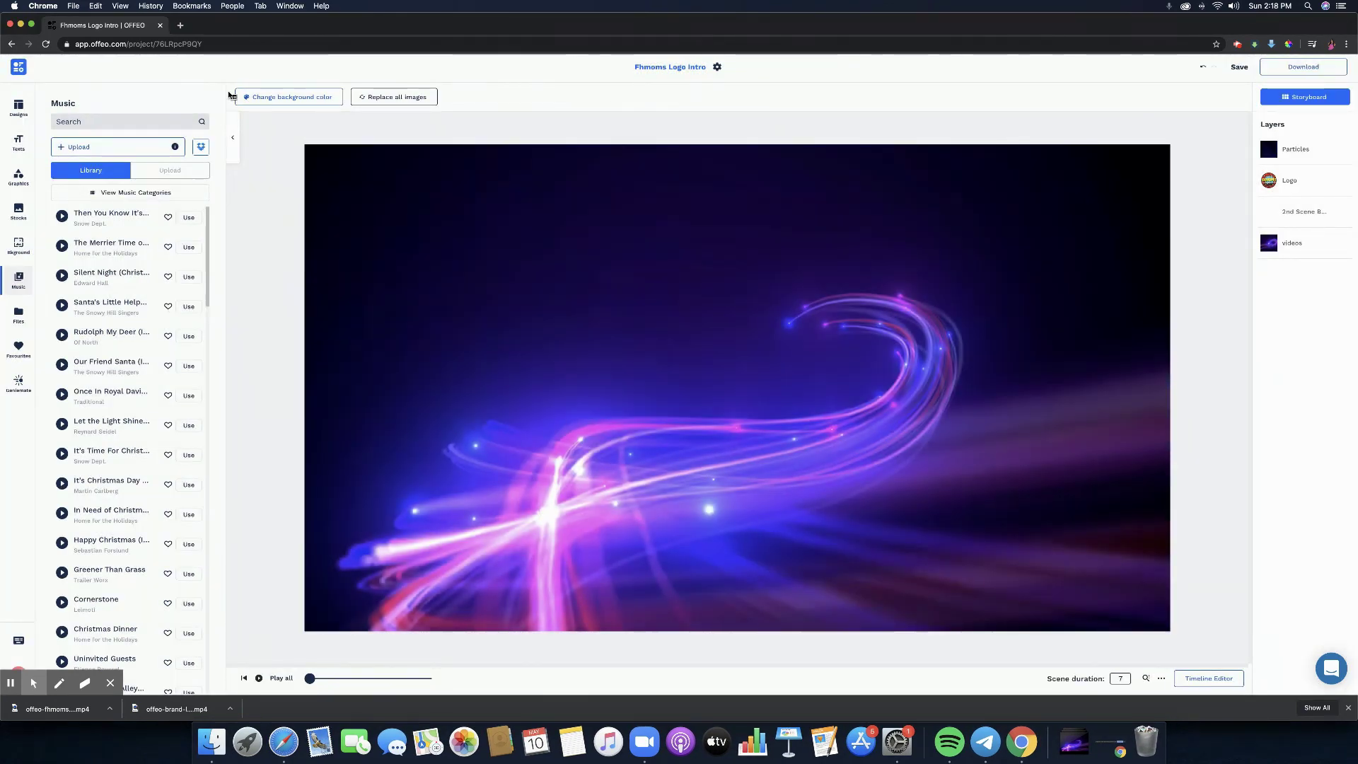
left_click(16, 67)
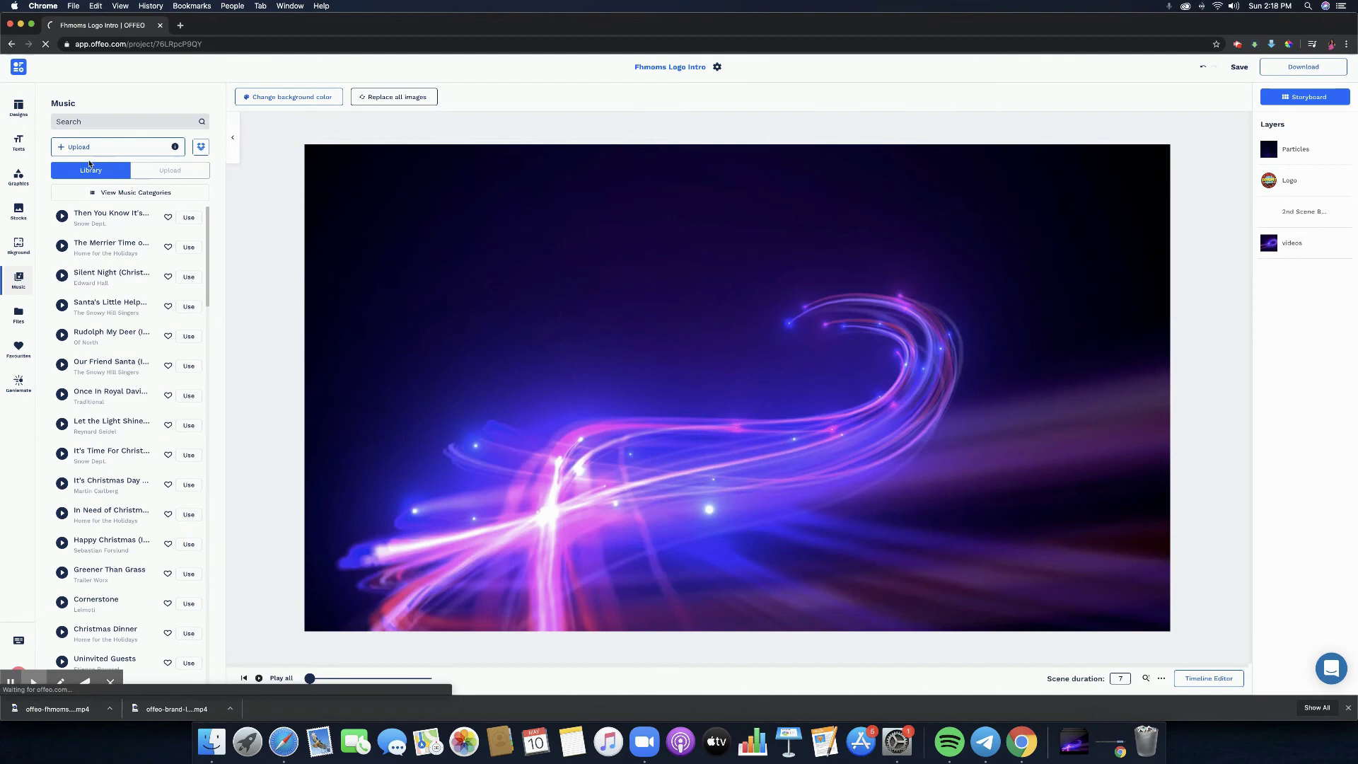